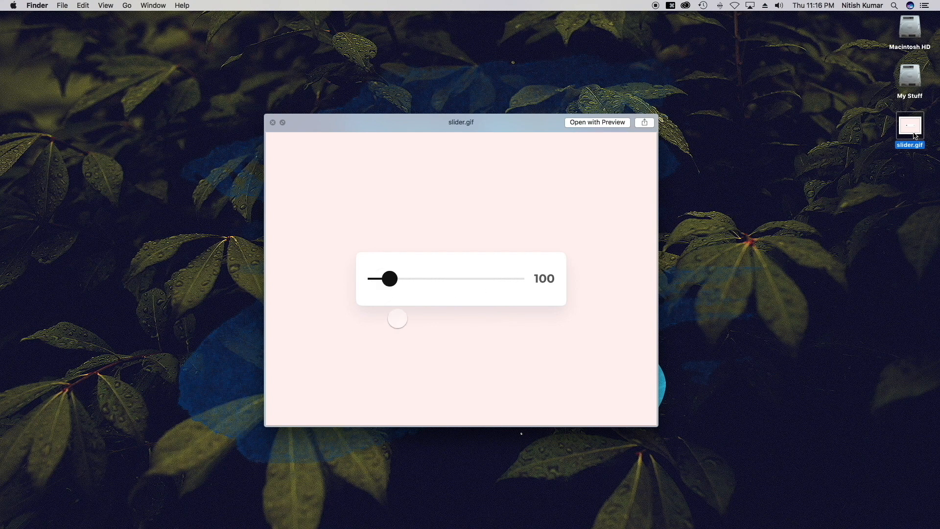
Close the Quick Look preview of slider.gif and deselect the file on the desktop.
key("space")
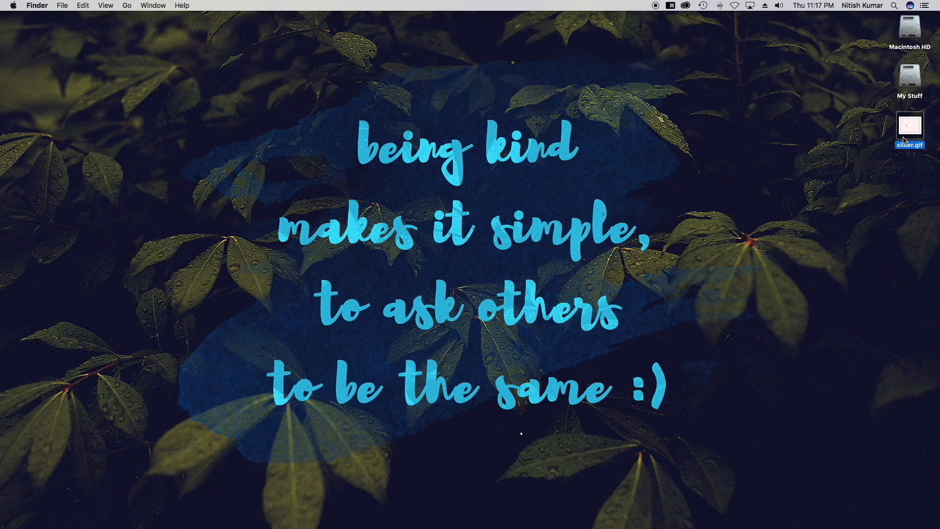
left_click(803, 222)
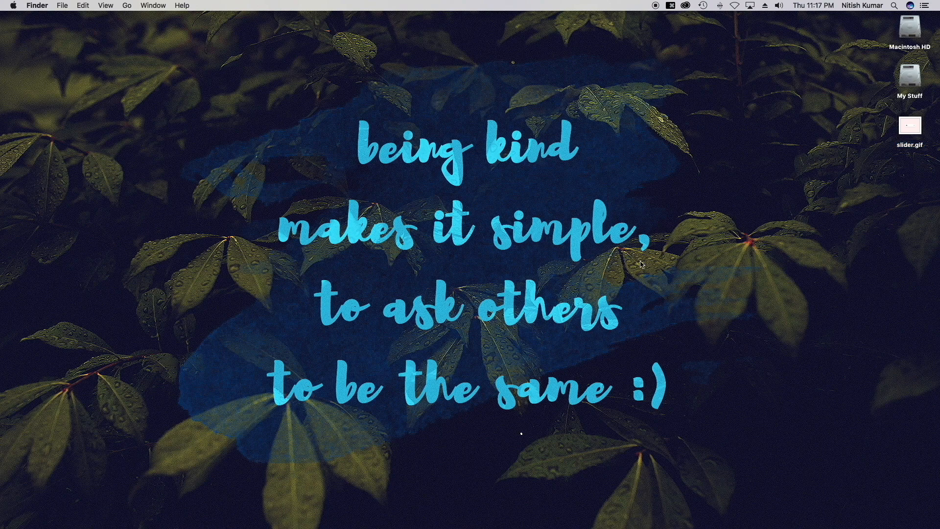
Launch InVision Studio, start an iPhone X document, and maximize its window.
left_click(395, 491)
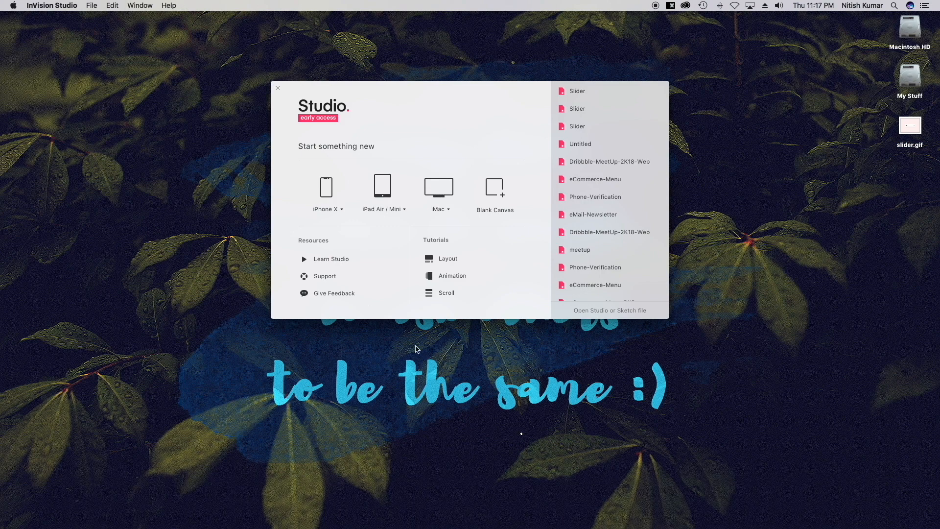
left_click(328, 182)
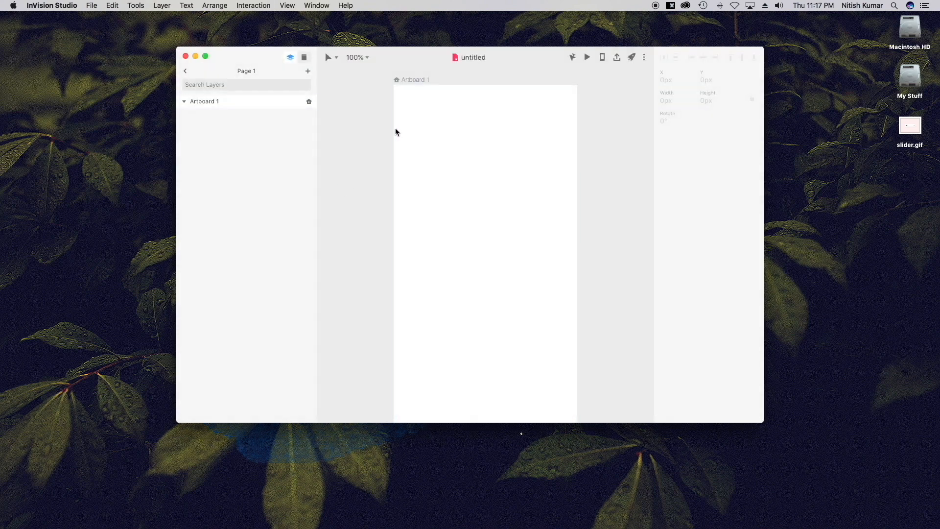
double_click(539, 54)
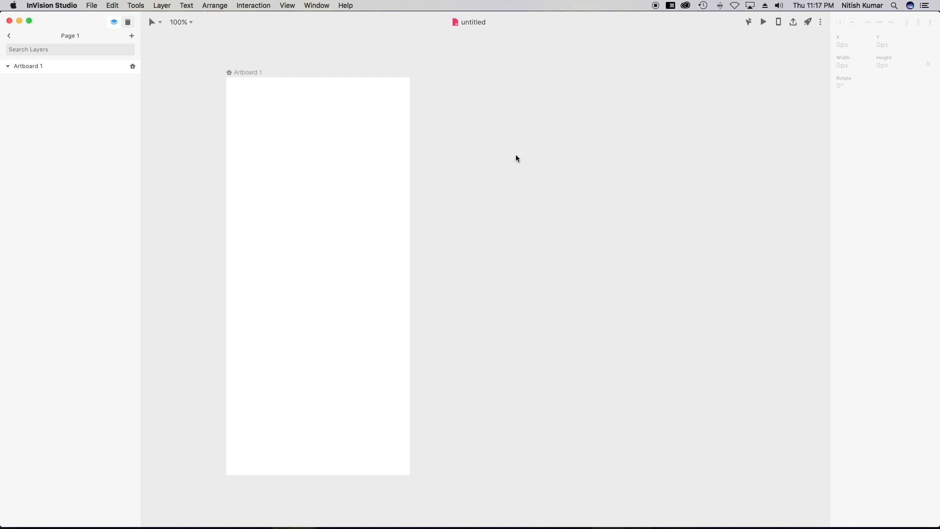
Draw a square near Artboard 1's top-left and fill it red (ff5353).
key("r")
left_click_drag(238, 84, 318, 166)
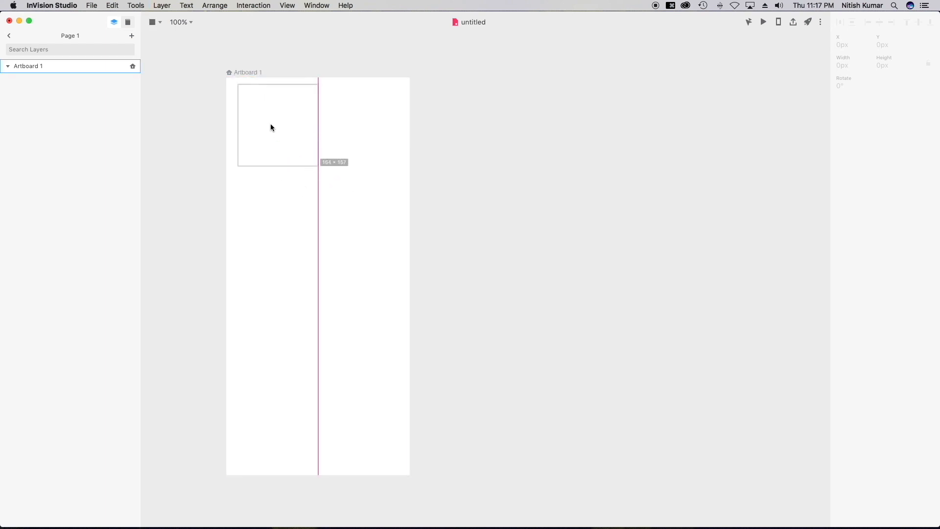
left_click_drag(281, 139, 286, 137)
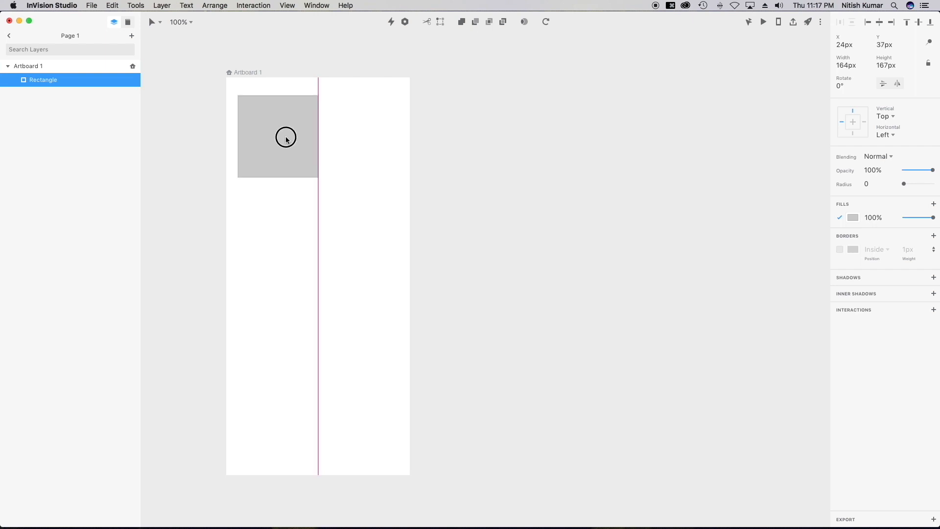
left_click(853, 217)
left_click_drag(915, 260, 896, 236)
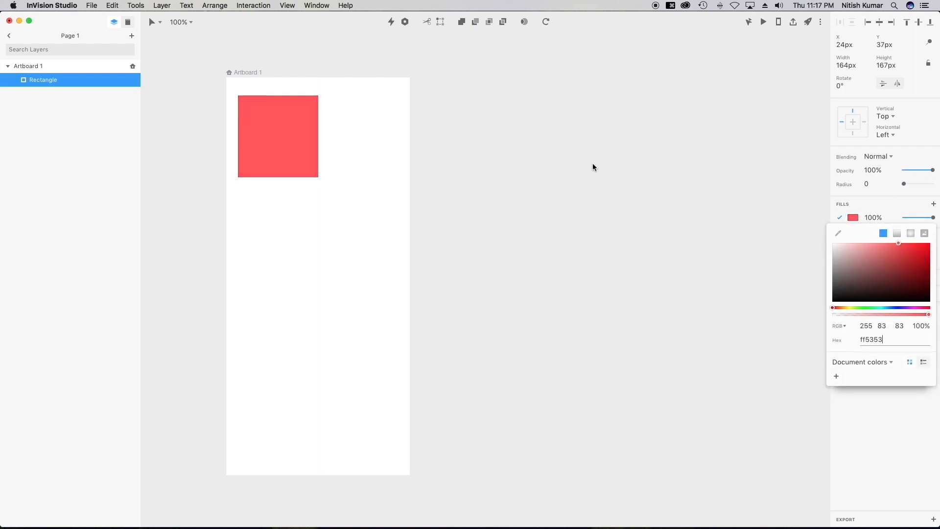
left_click(592, 168)
Duplicate Artboard 1 as Artboard 2, recolor its square purple and move it bottom-right.
left_click(51, 67)
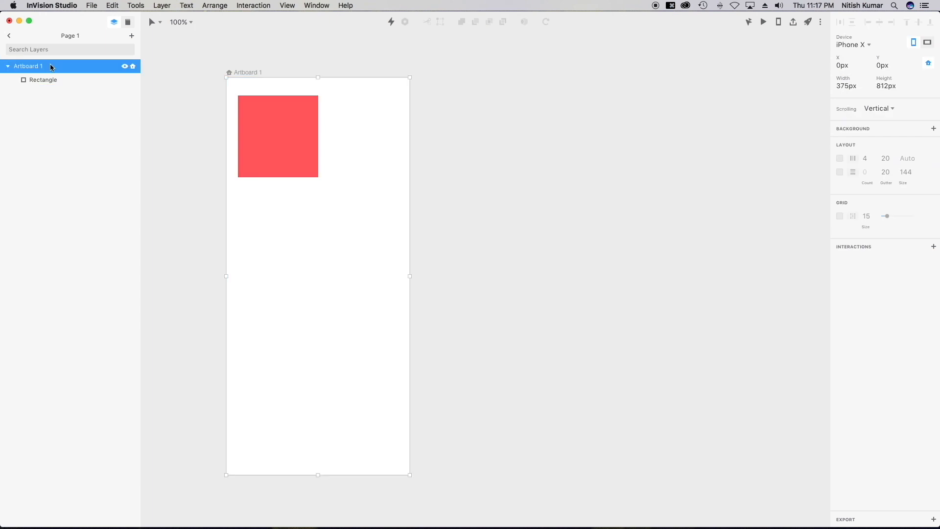
key("super+d")
left_click(456, 154)
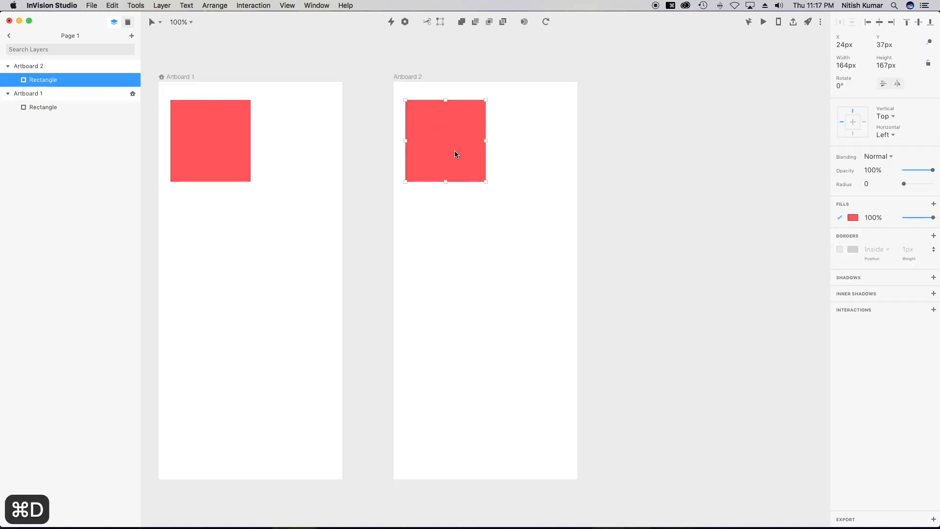
left_click(853, 218)
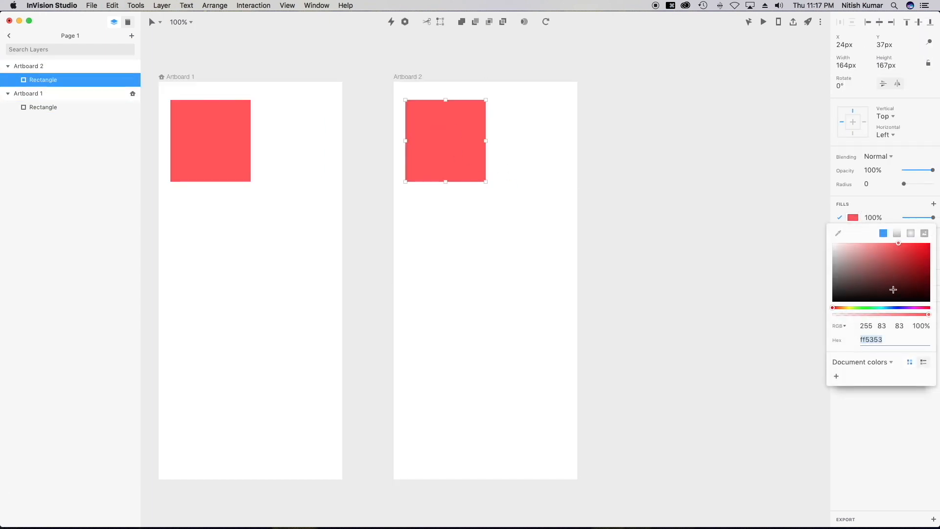
left_click(901, 308)
left_click(653, 218)
left_click_drag(439, 137, 521, 419)
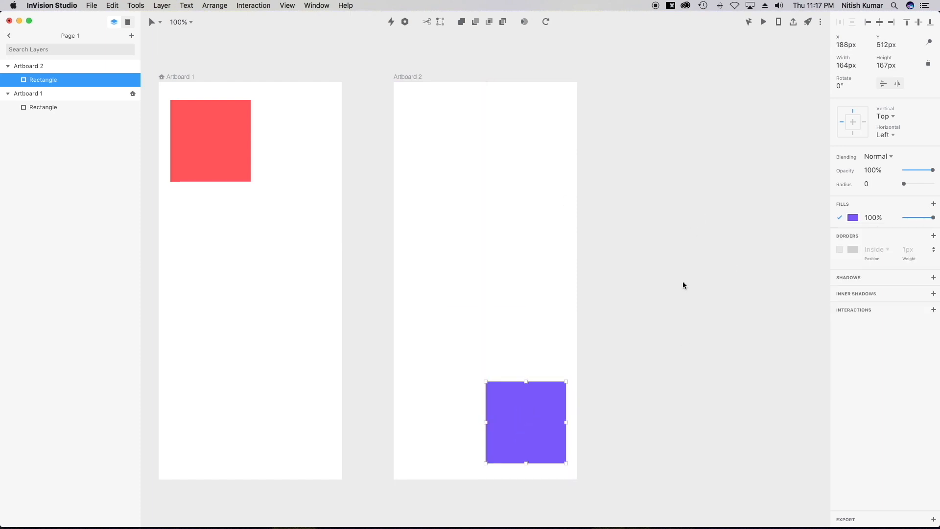
scroll(683, 281, "left", 5)
left_click(477, 152)
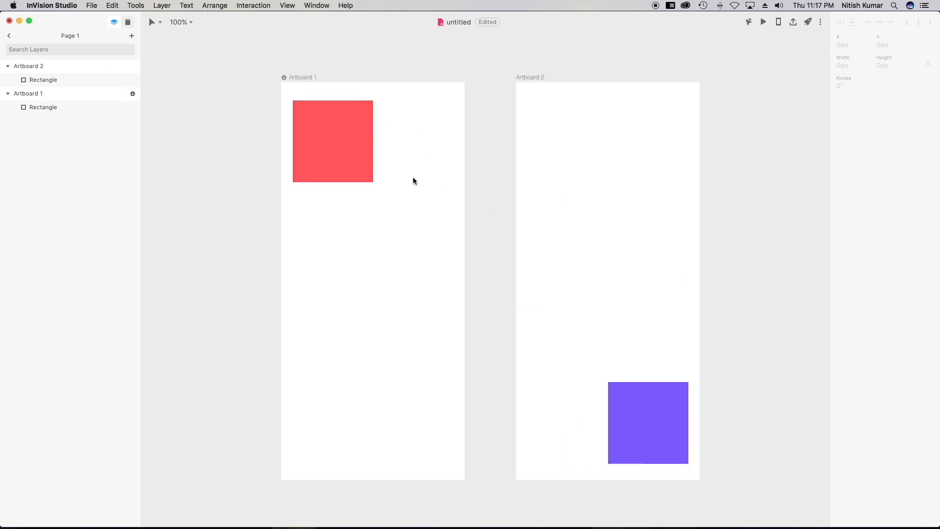
Preview the prototype from Artboard 1, then select the red square.
left_click(764, 21)
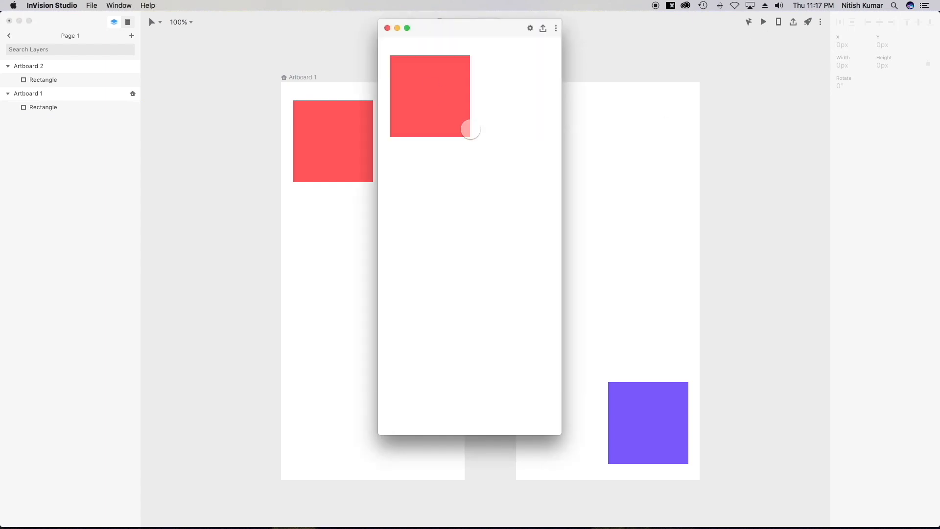
left_click(387, 28)
left_click(325, 155)
left_click(324, 153)
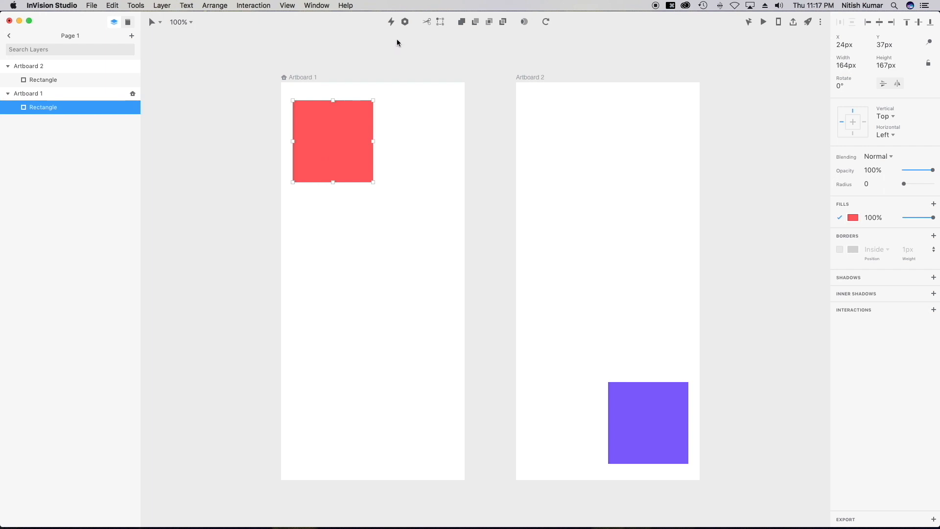
Link the red square to Artboard 2 with a 0.3s Motion transition and save.
left_click(391, 22)
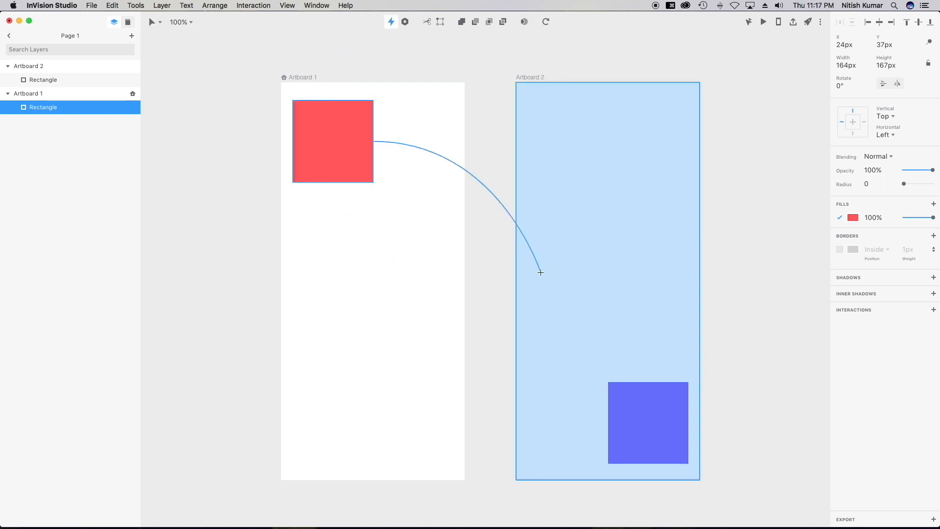
left_click(541, 272)
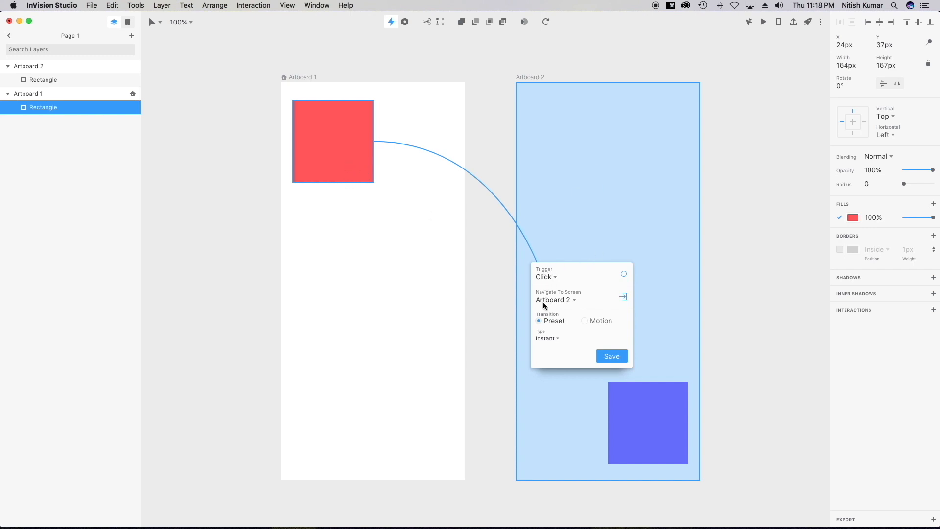
left_click(585, 322)
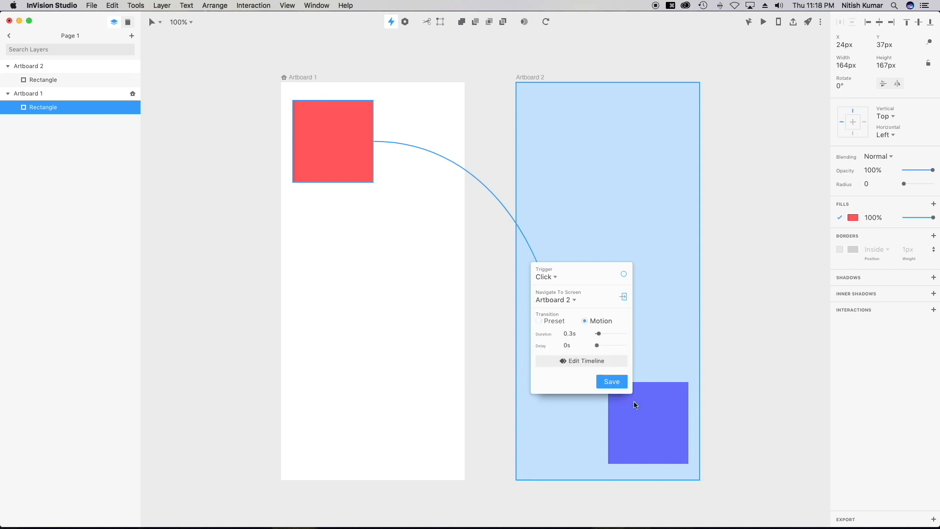
left_click(618, 382)
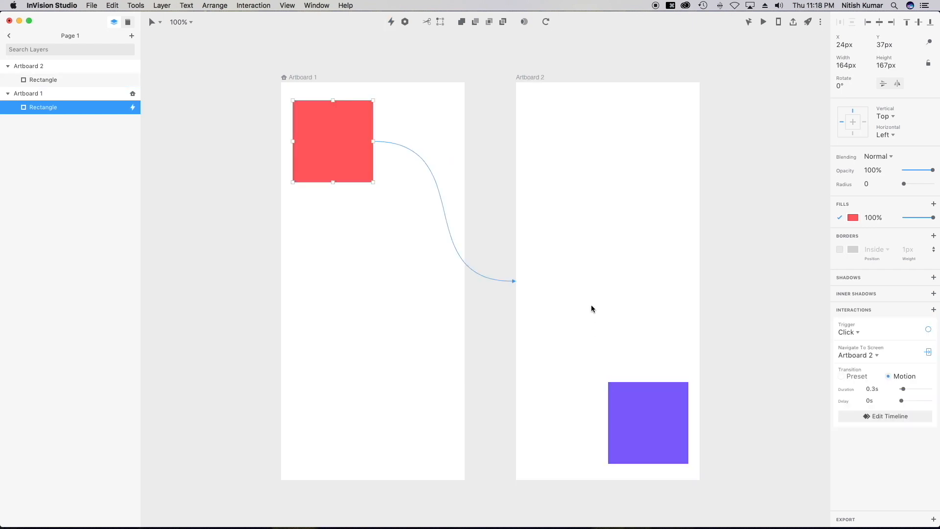
Preview the prototype and click the red square to test the transition.
left_click(764, 22)
left_click(423, 117)
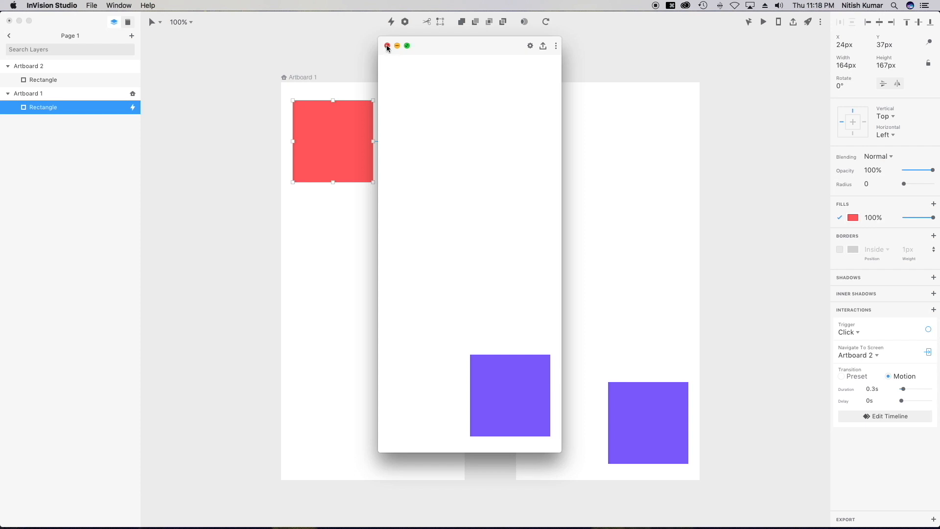
left_click(387, 46)
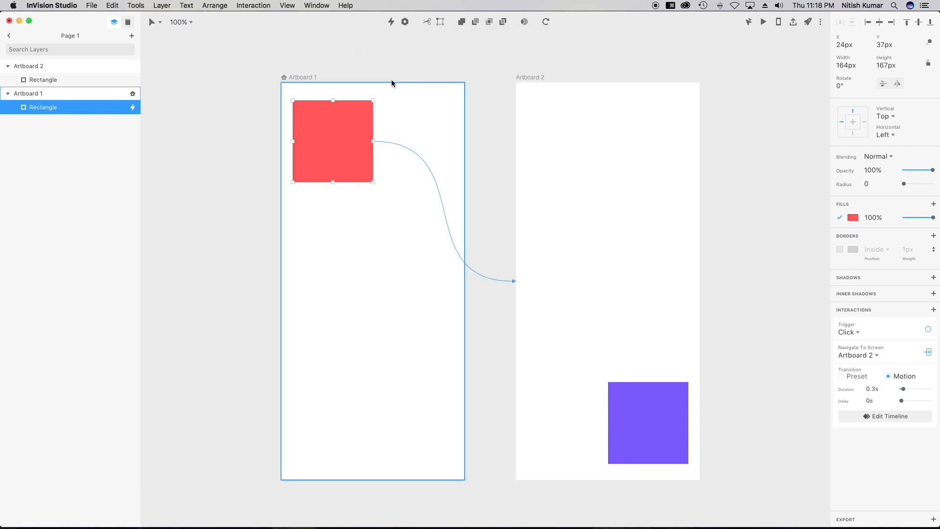
Set the red square's trigger to Drag Down and test it by dragging down in preview.
left_click(859, 334)
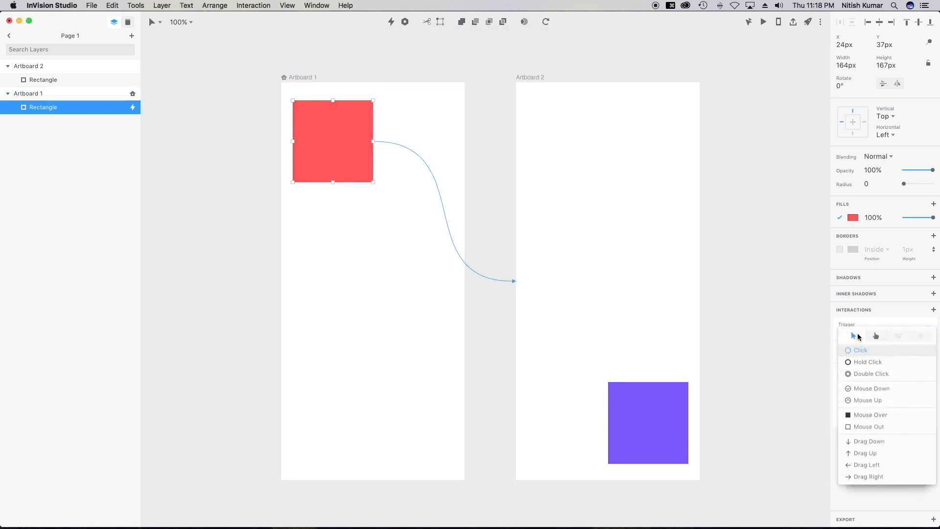
left_click(877, 442)
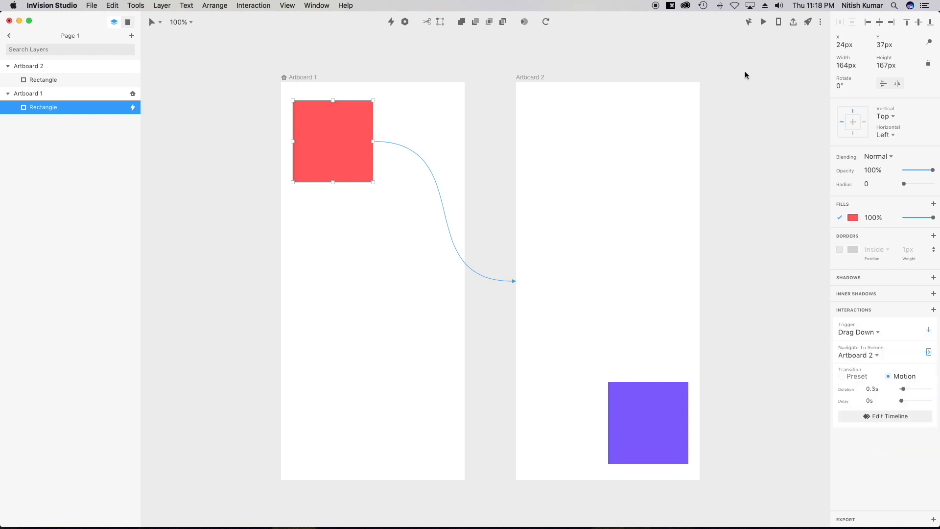
left_click(763, 22)
left_click_drag(447, 130, 456, 281)
Try dragging the purple square back up in preview, then close it and select the purple square.
left_click_drag(498, 381, 454, 176)
left_click_drag(506, 364, 430, 92)
left_click_drag(500, 403, 456, 178)
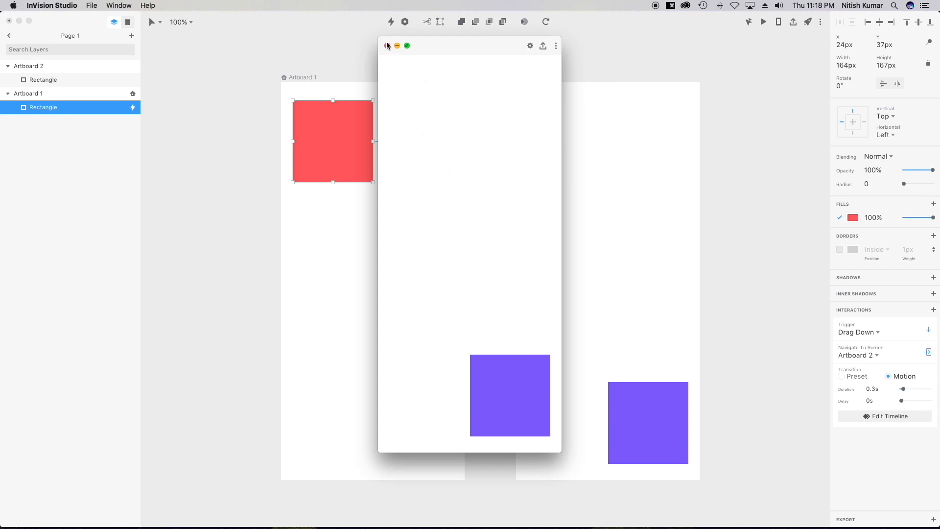
left_click(387, 45)
left_click(640, 414)
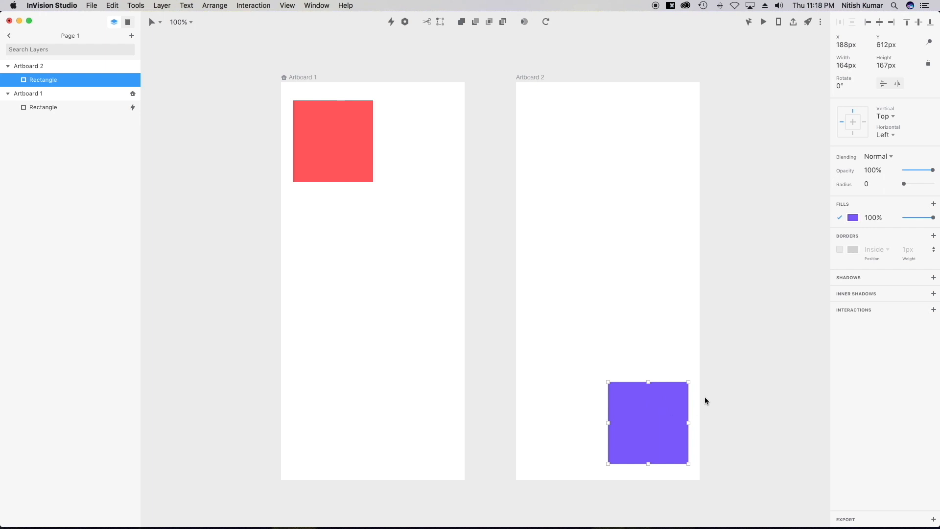
Link the purple square to Artboard 1 with a Drag Up trigger, save, and preview.
left_click(392, 23)
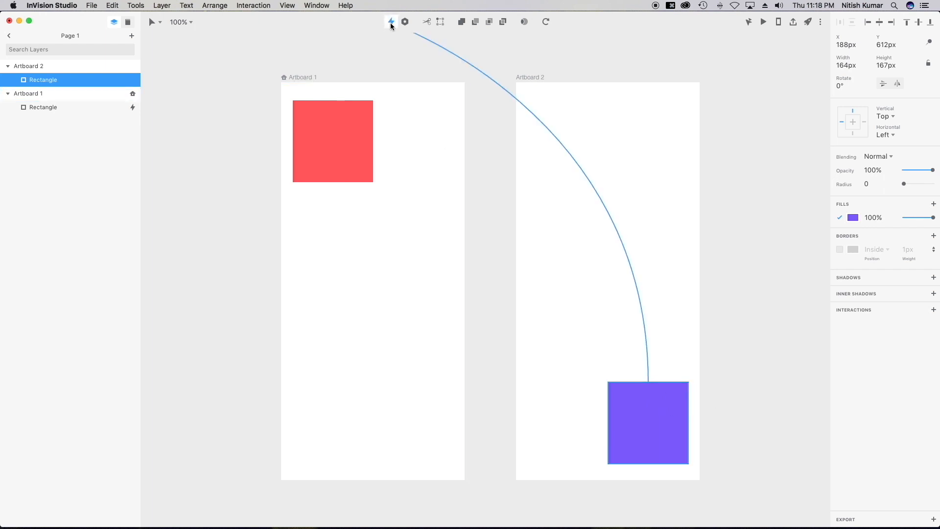
left_click(449, 262)
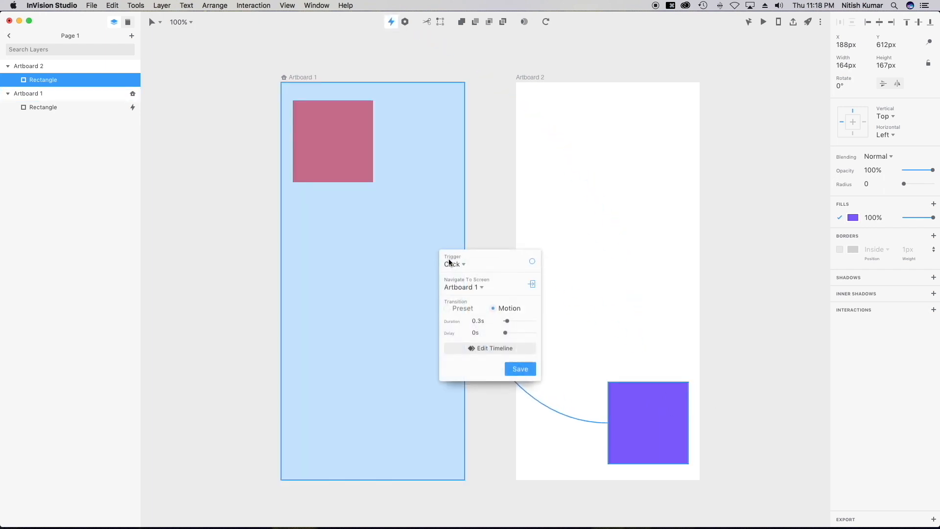
left_click(459, 264)
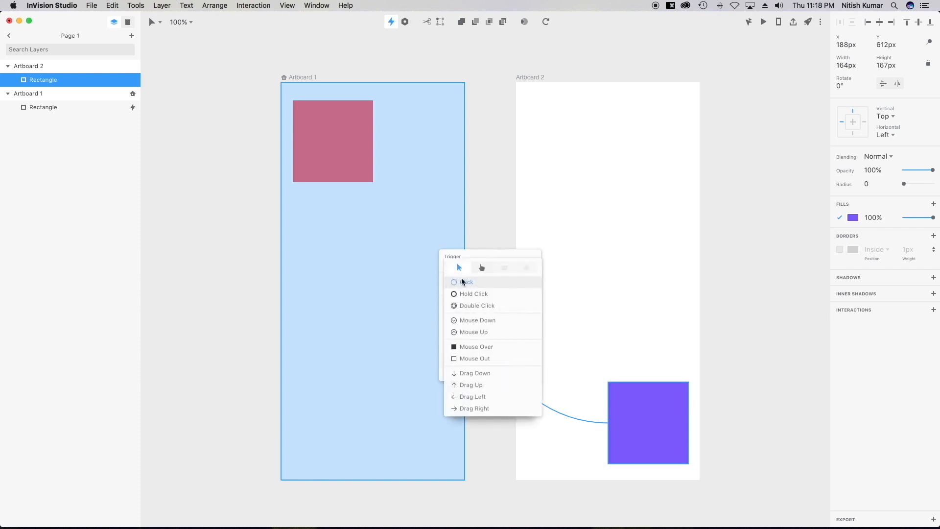
left_click(473, 386)
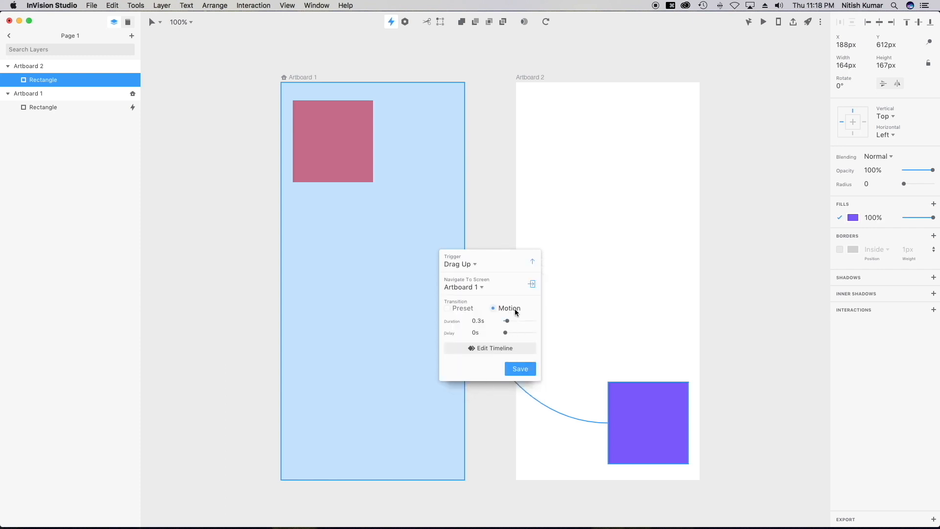
left_click(518, 369)
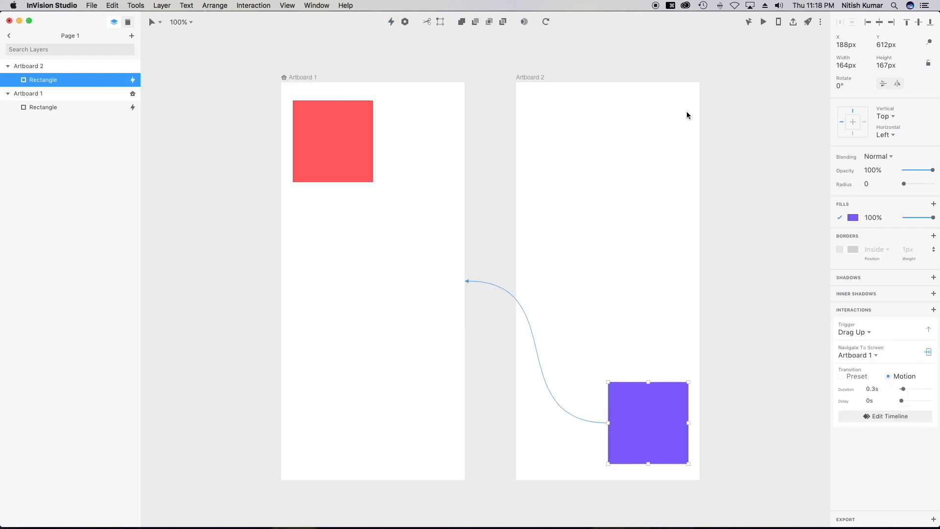
left_click(764, 22)
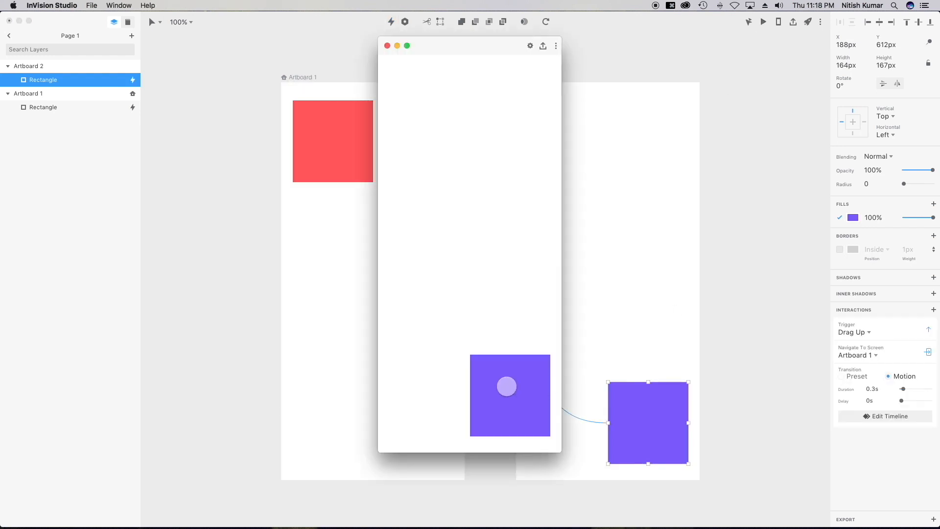
Test the Drag Up and tap transitions in the preview, then close it.
left_click_drag(507, 386, 500, 174)
left_click(446, 130)
left_click(388, 46)
Select the red square on Artboard 1, preview the prototype again, and close it.
left_click(358, 122)
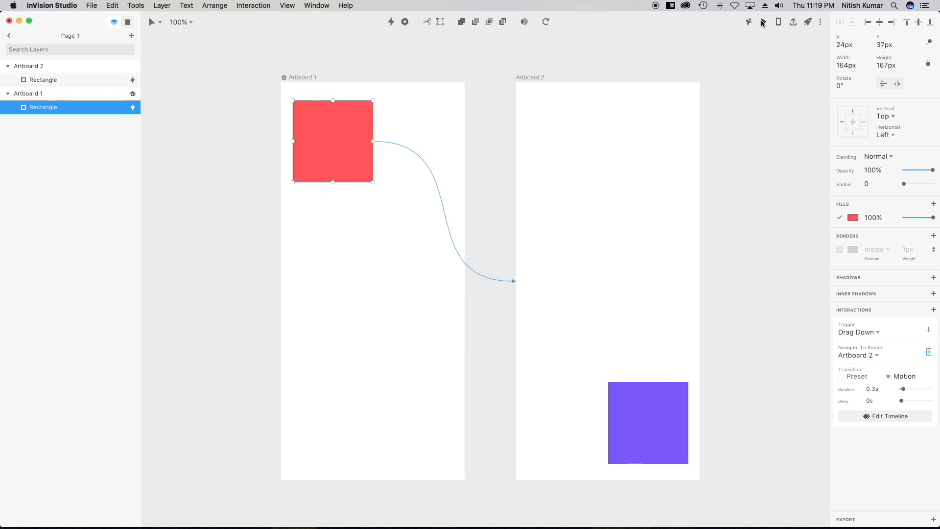
left_click(763, 22)
left_click_drag(463, 281, 485, 271)
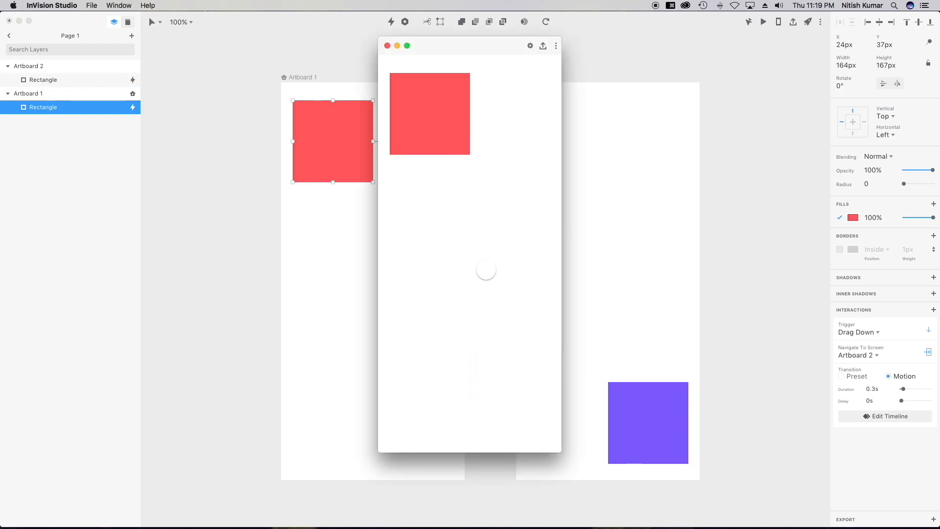
left_click(387, 45)
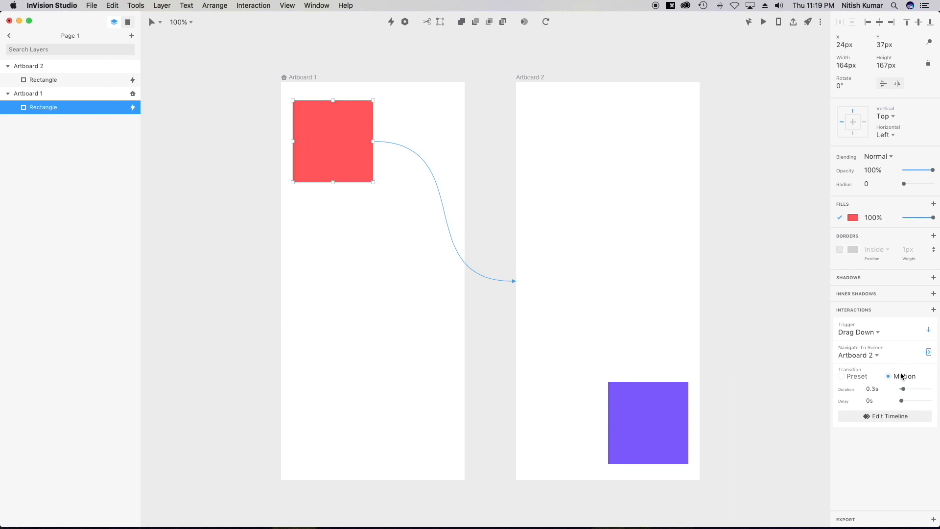
Delete the interactions from both the red and the purple squares.
right_click(918, 372)
left_click(910, 363)
left_click(93, 79)
right_click(605, 216)
left_click(745, 252)
left_click(644, 407)
right_click(897, 327)
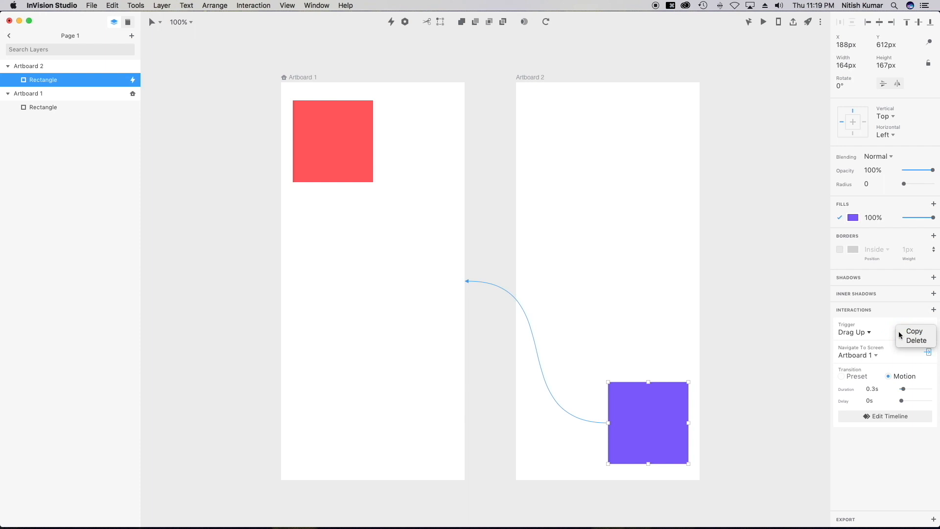
left_click(914, 341)
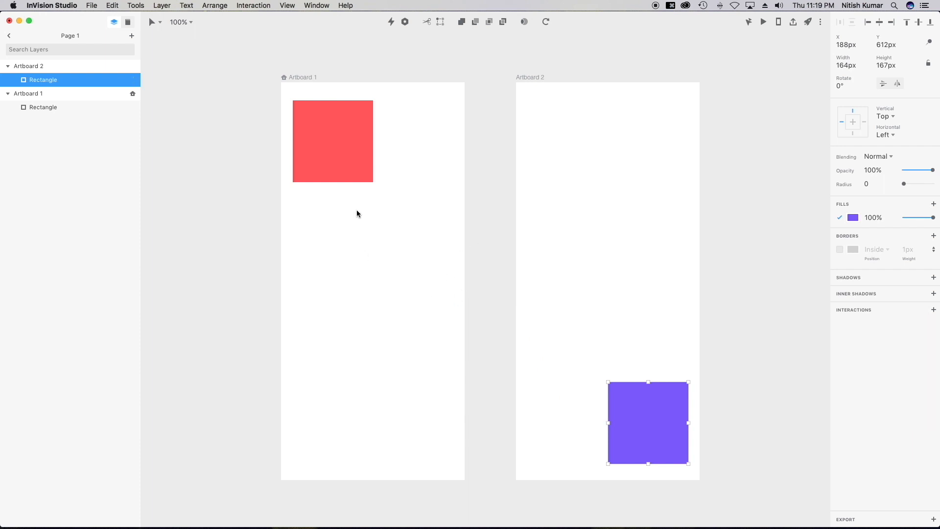
Select Artboard 1 and draw a link from it to Artboard 2.
left_click(55, 96)
left_click(392, 21)
left_click_drag(464, 281, 563, 206)
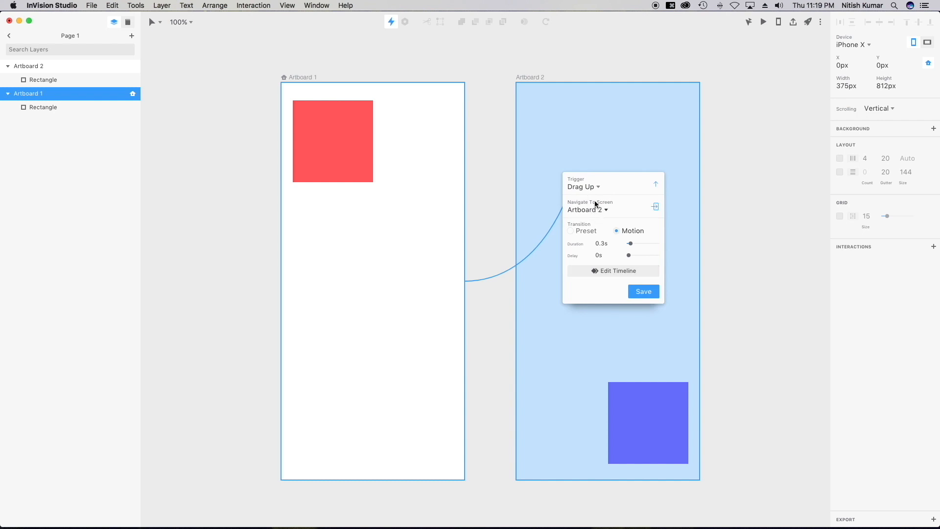
Set the Artboard 1 link's trigger to Drag Down and save it.
left_click(591, 189)
left_click(598, 295)
left_click(644, 292)
Link Artboard 2 back to Artboard 1 with a Drag Up trigger, save, and test in preview.
left_click(50, 66)
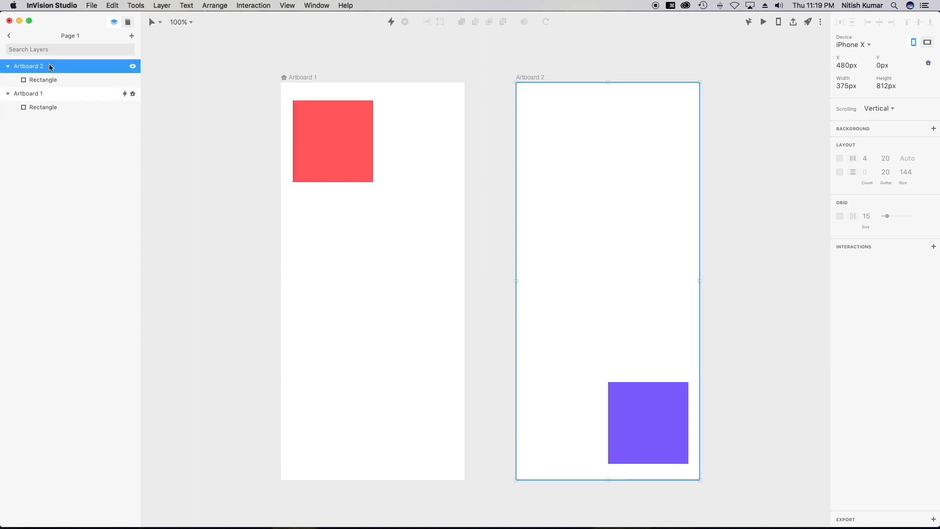
left_click_drag(391, 21, 445, 257)
left_click(477, 264)
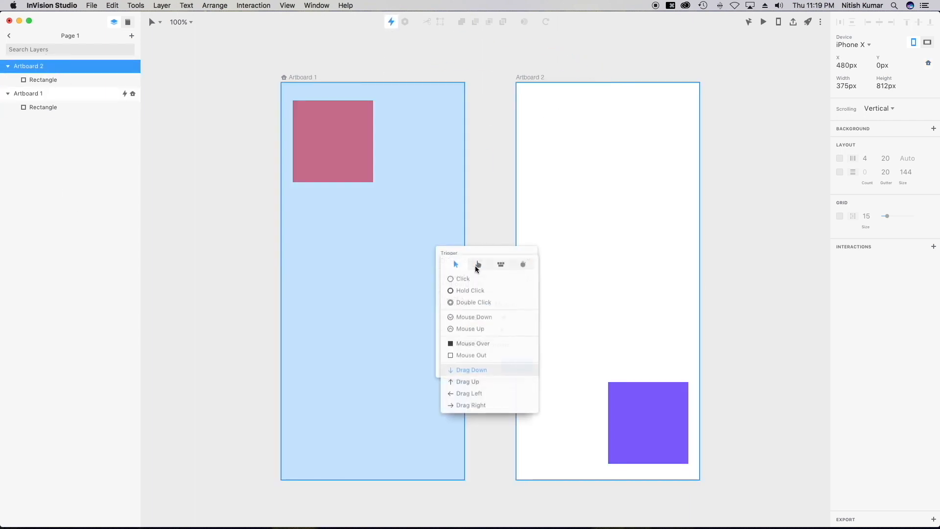
left_click(472, 384)
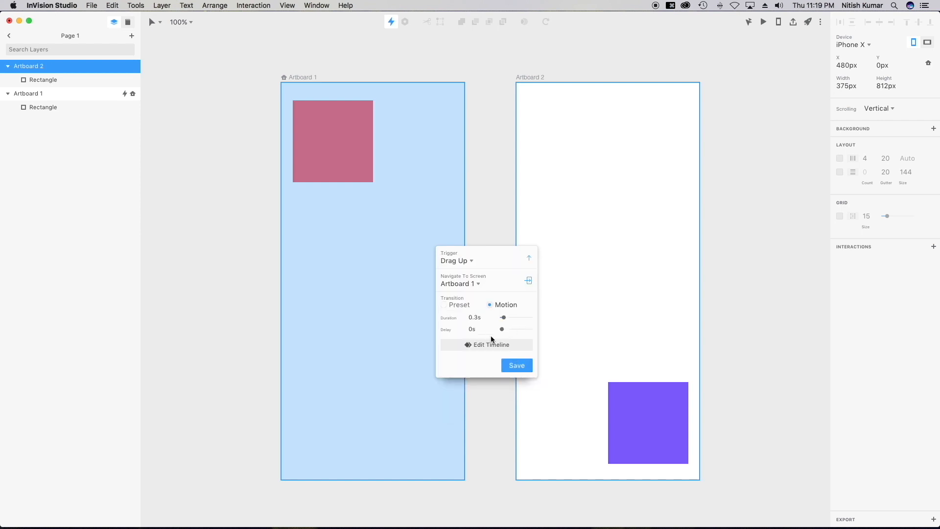
left_click(518, 366)
left_click(764, 22)
mouse_move(487, 338)
left_mouse_down()
mouse_move(487, 84)
mouse_move(498, 342)
mouse_move(472, 141)
mouse_move(473, 342)
left_mouse_up()
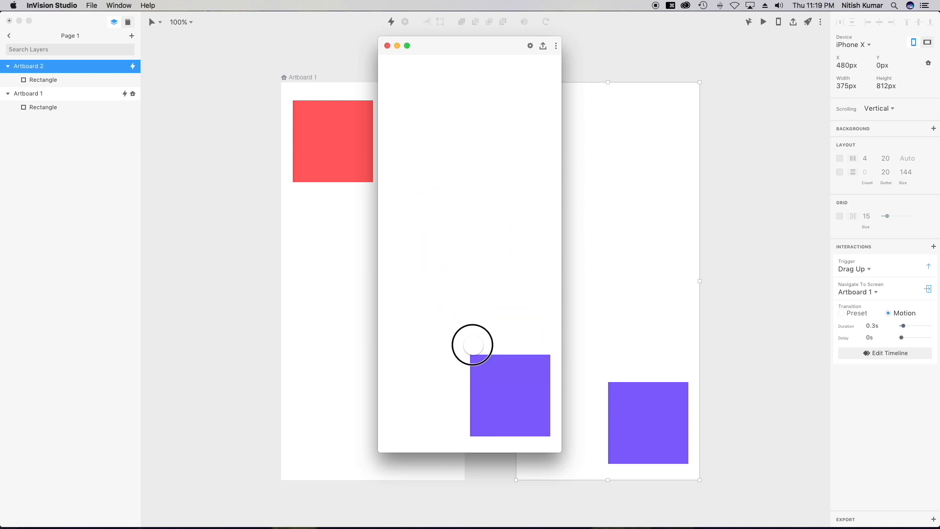
Close the preview, hide InVision Studio with Cmd+H, and Quick Look slider.gif.
left_click(388, 46)
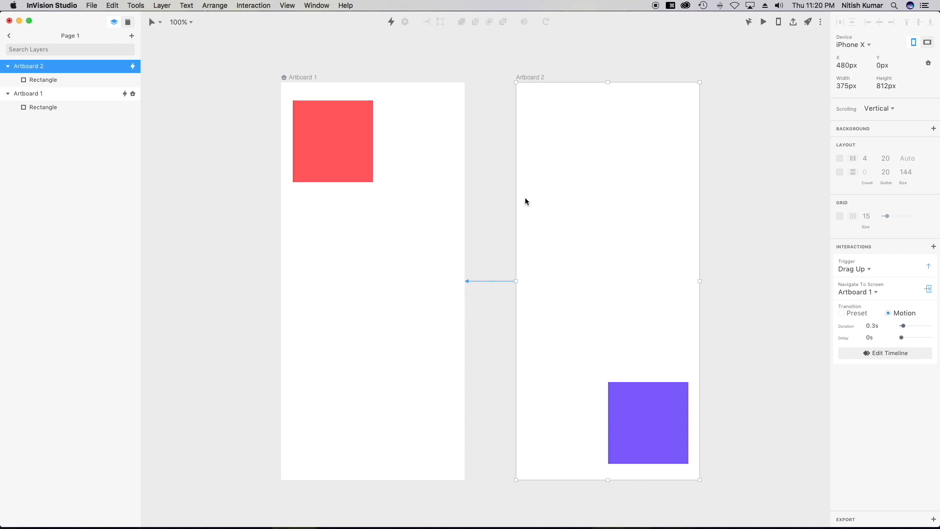
key("super+h")
key("space")
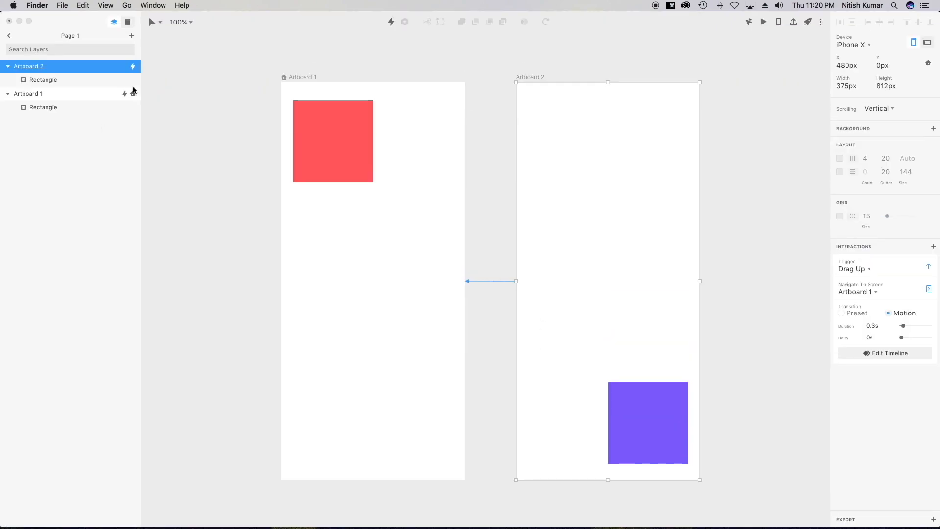
Close the old Studio document, discarding its changes, to return to the start window.
left_click(9, 20)
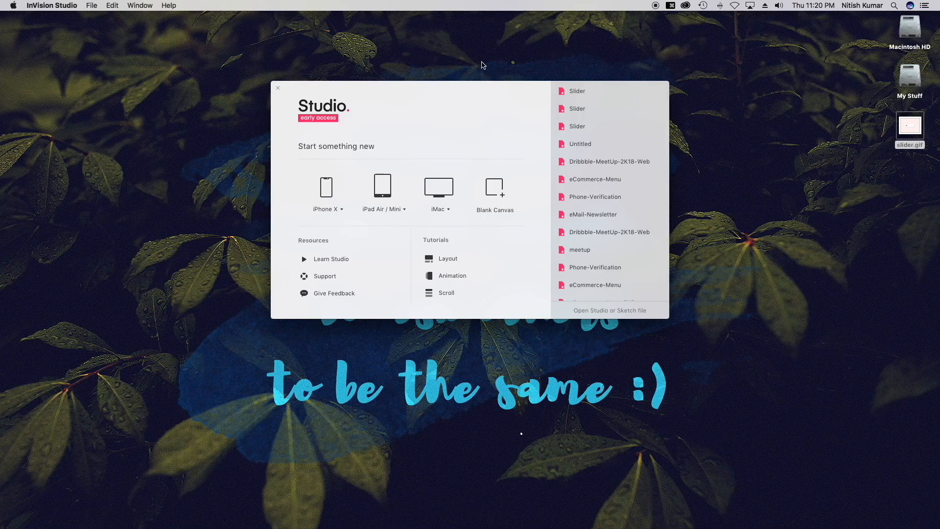
Create a maximised iPhone X document and draw a thin track centred on the artboard.
left_click(326, 189)
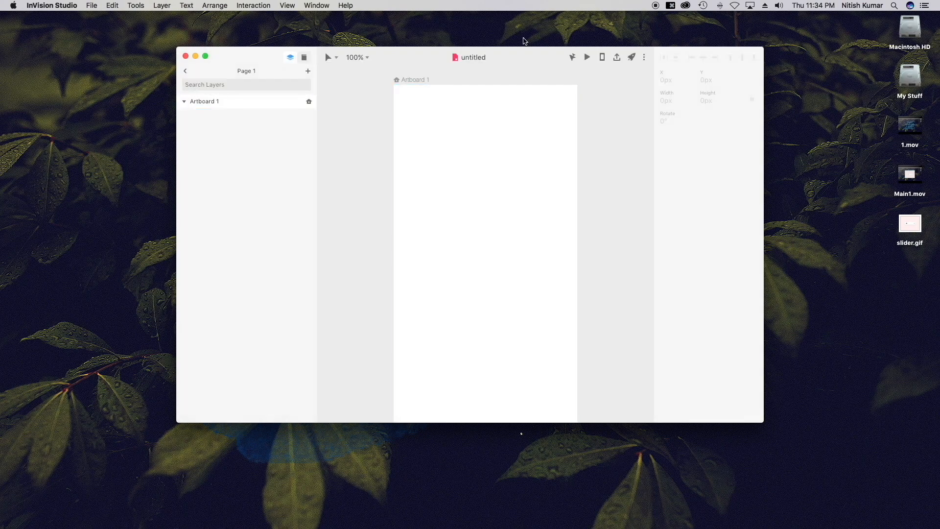
double_click(519, 54)
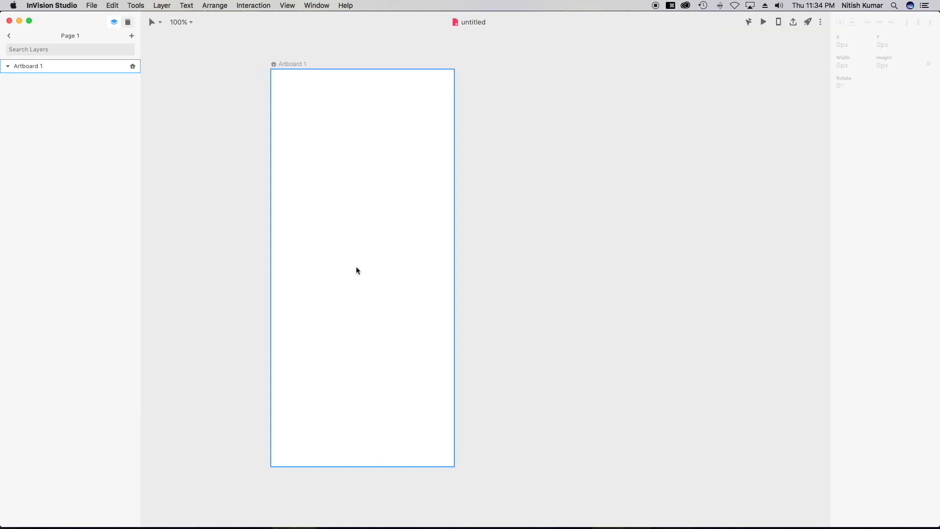
key("r")
left_click_drag(289, 232, 433, 235)
left_click(879, 22)
left_click(919, 22)
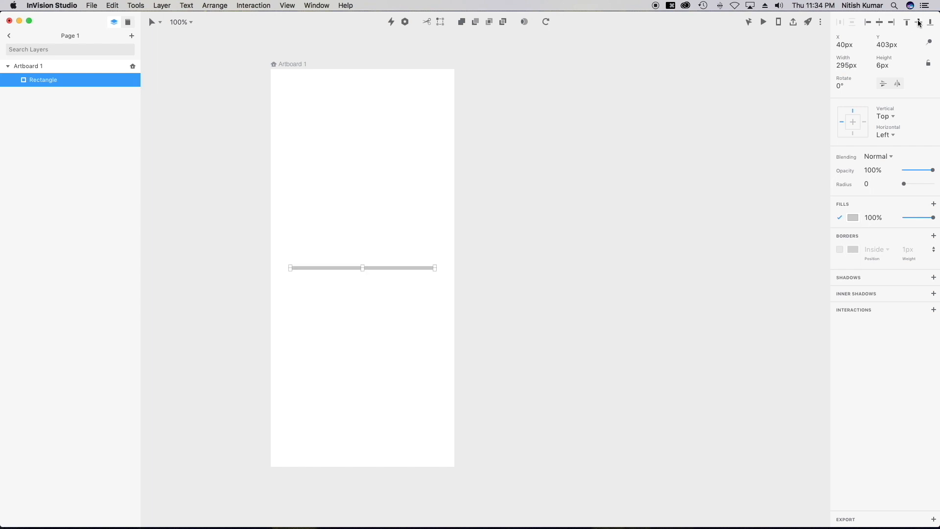
Fill the track with light gray eaeaea, darkened slightly.
left_click(853, 217)
type("eaeaea")
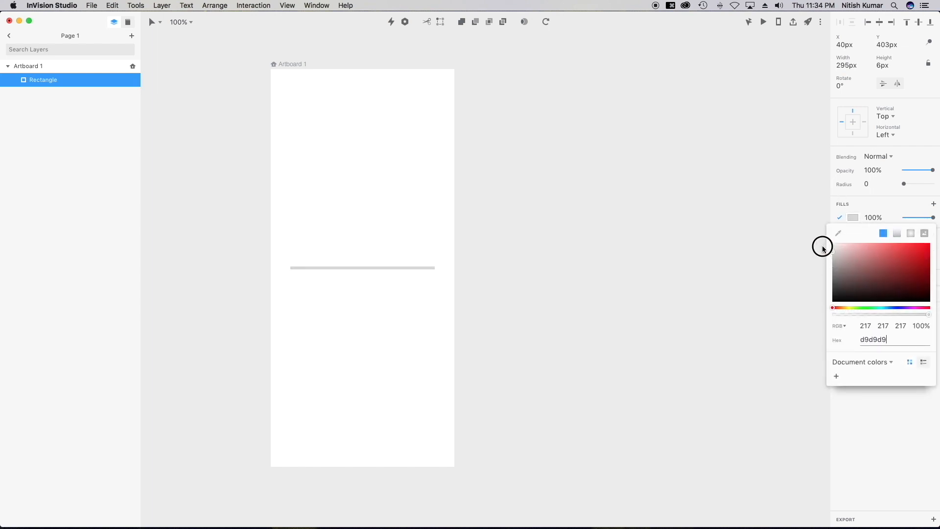
left_click_drag(823, 249, 823, 249)
left_click(614, 311)
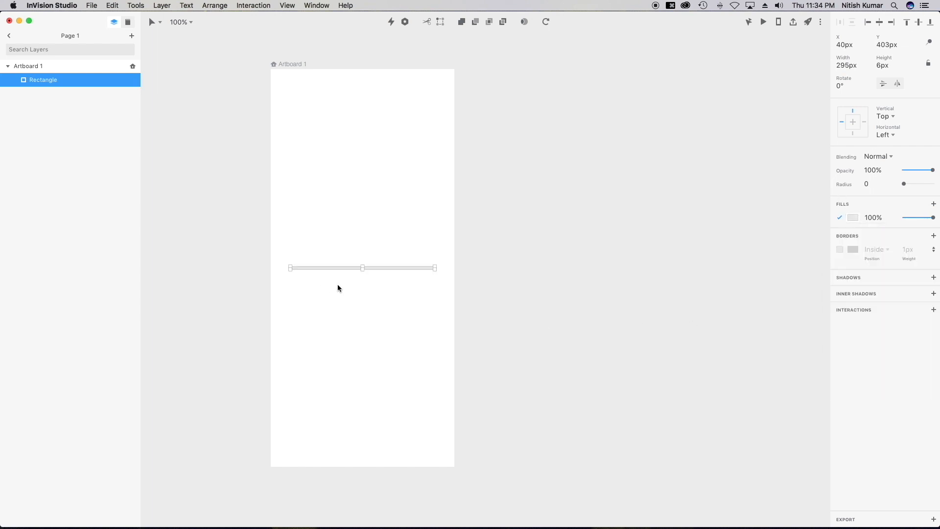
Duplicate the track and make the copy a 35px-wide black (000000) bar.
key("super+d")
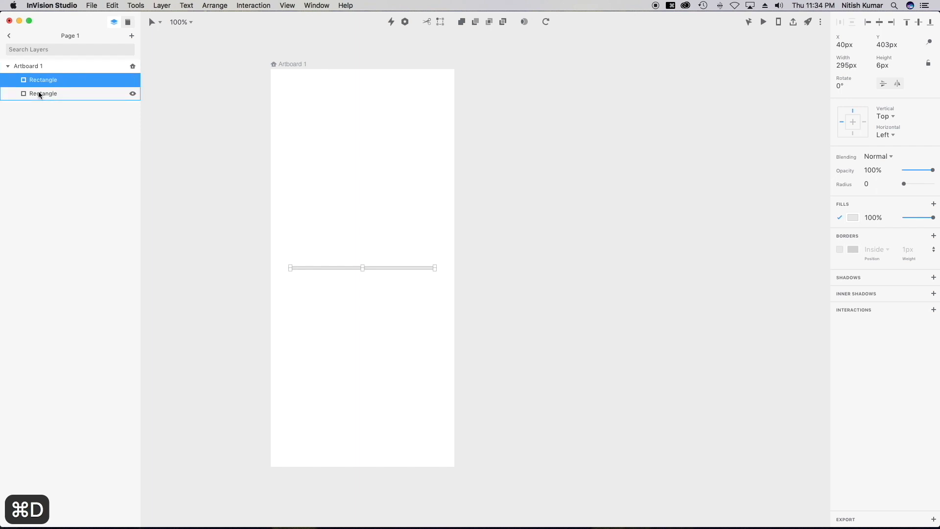
left_click(843, 65)
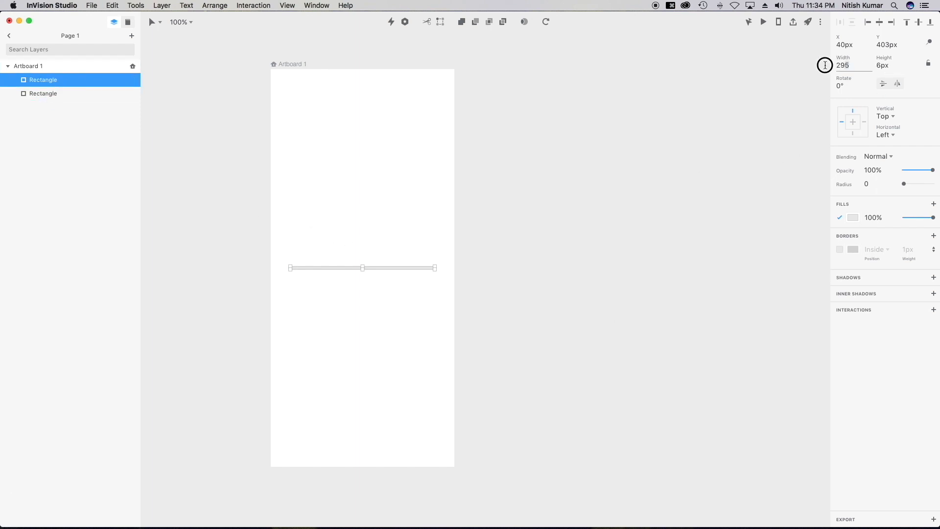
type("35")
key("Return")
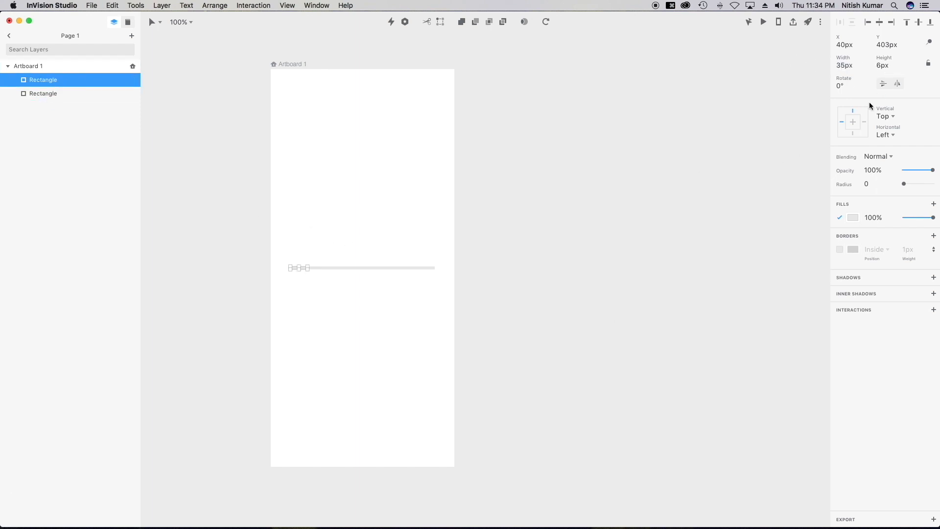
left_click(854, 217)
type("000000")
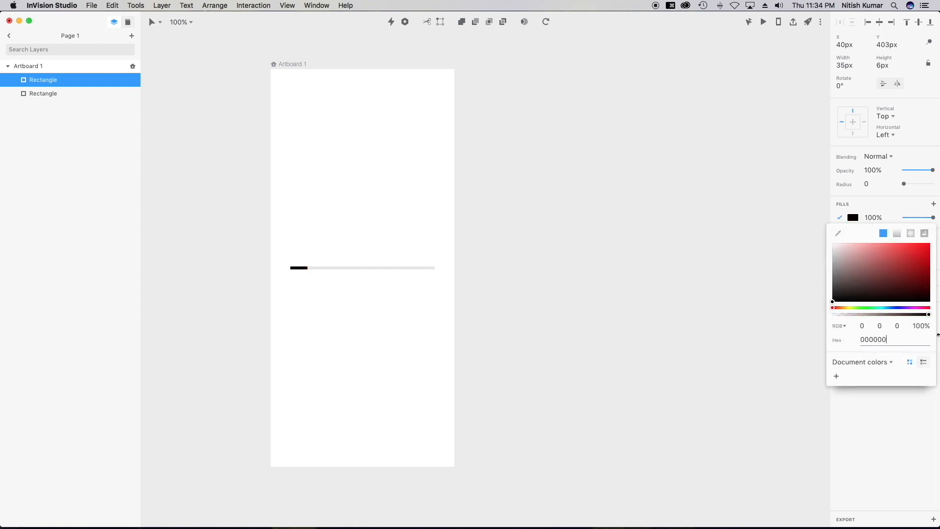
key("Return")
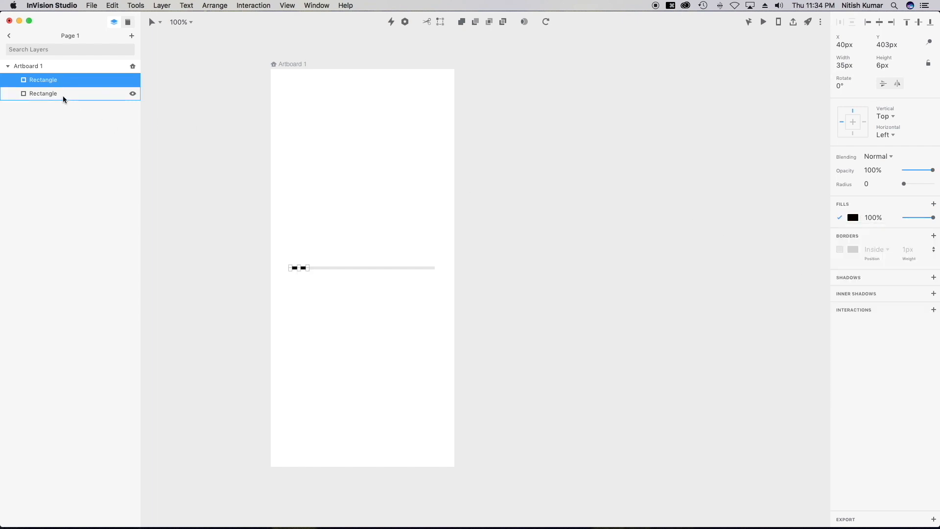
Draw a round oval knob at the black bar's right end.
left_click(63, 95)
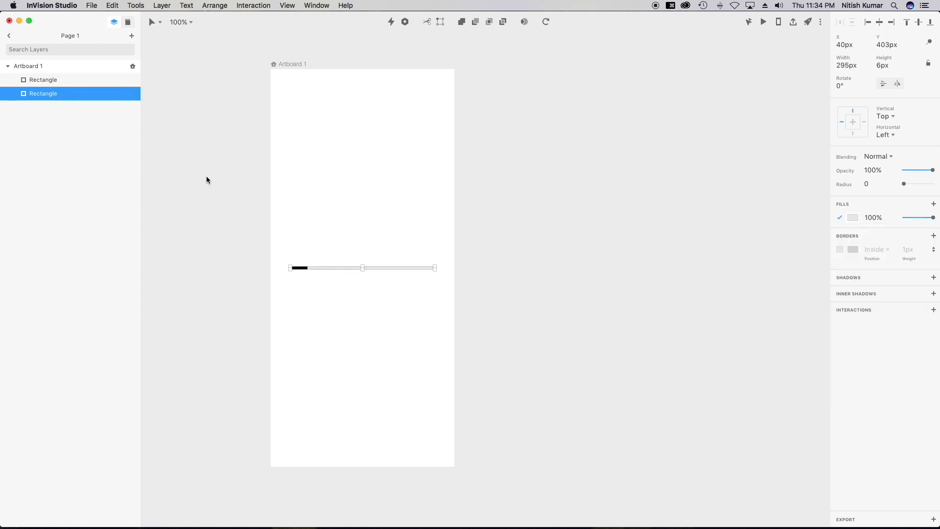
left_click(300, 268)
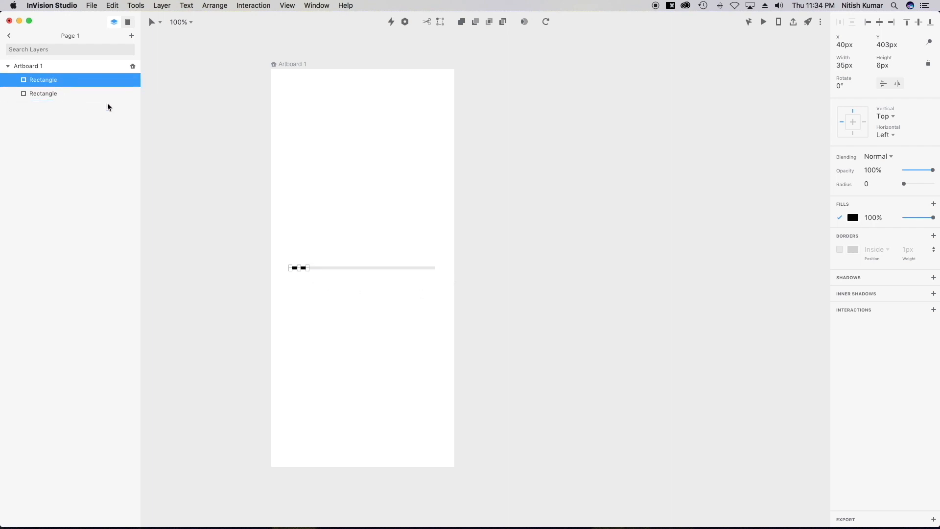
left_click(152, 22)
left_click(152, 61)
mouse_move(318, 260)
left_mouse_down()
mouse_move(337, 278)
mouse_move(308, 270)
left_mouse_up()
Fill the knob black.
left_click(853, 206)
left_click_drag(882, 260, 933, 351)
left_click(590, 311)
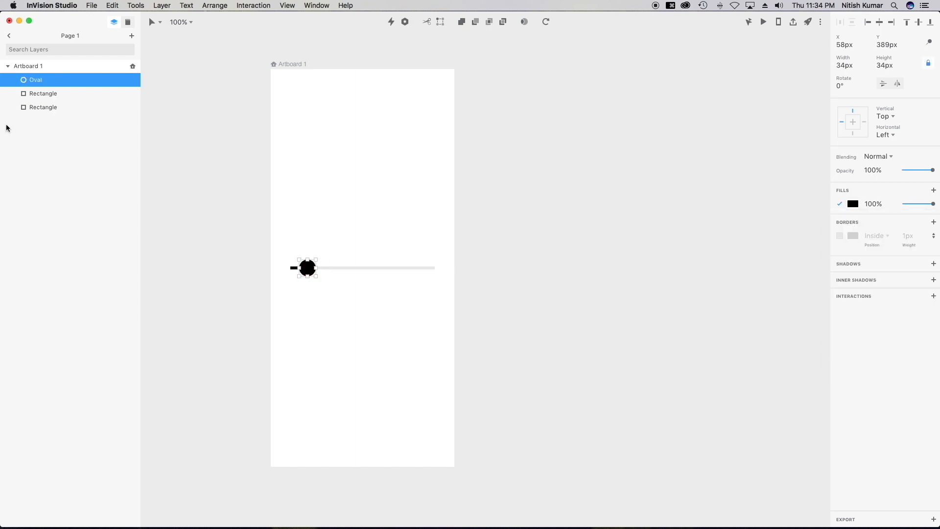
Group the gray track and black bar rectangles and name the group 'Progress'.
left_click(55, 93)
left_click(66, 107, "shift")
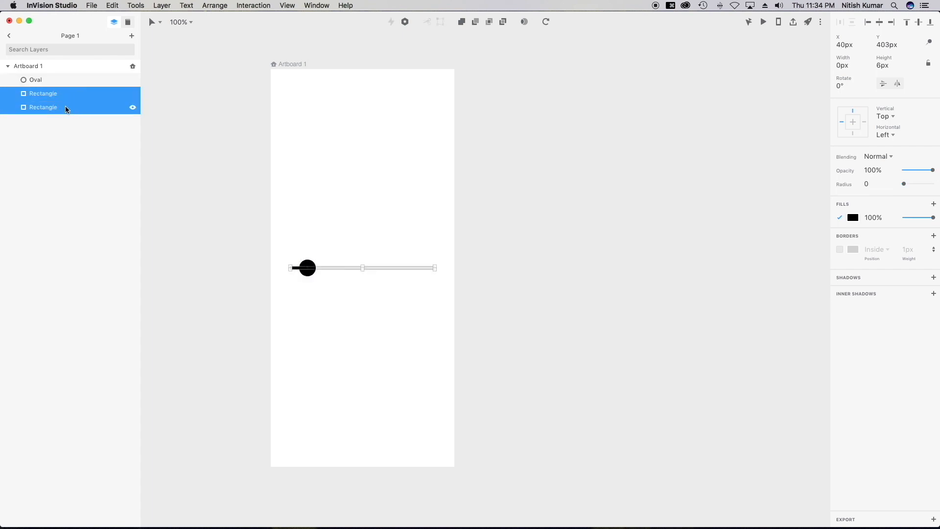
key("super+g")
double_click(39, 95)
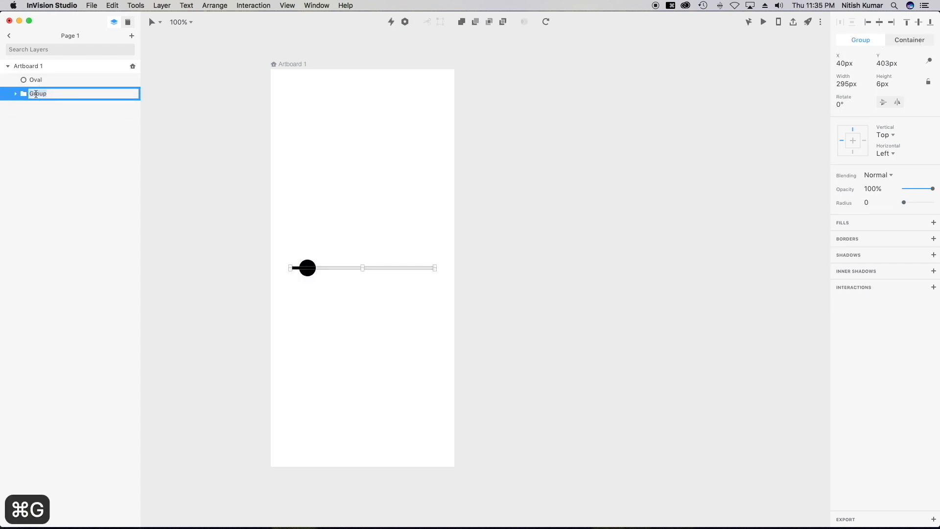
type("Progress")
key("Return")
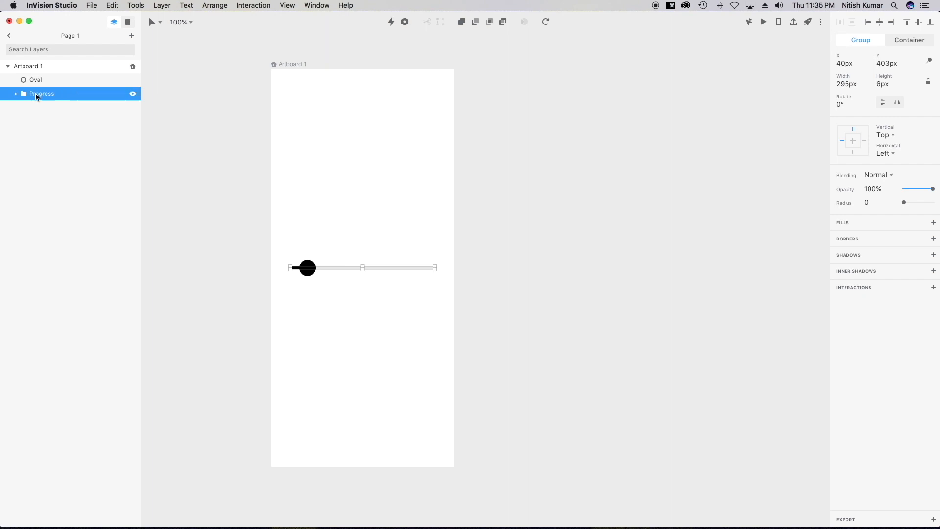
Duplicate Artboard 1 as Artboard 2 and move its knob to the track's right end.
left_click(45, 68)
key("super+d")
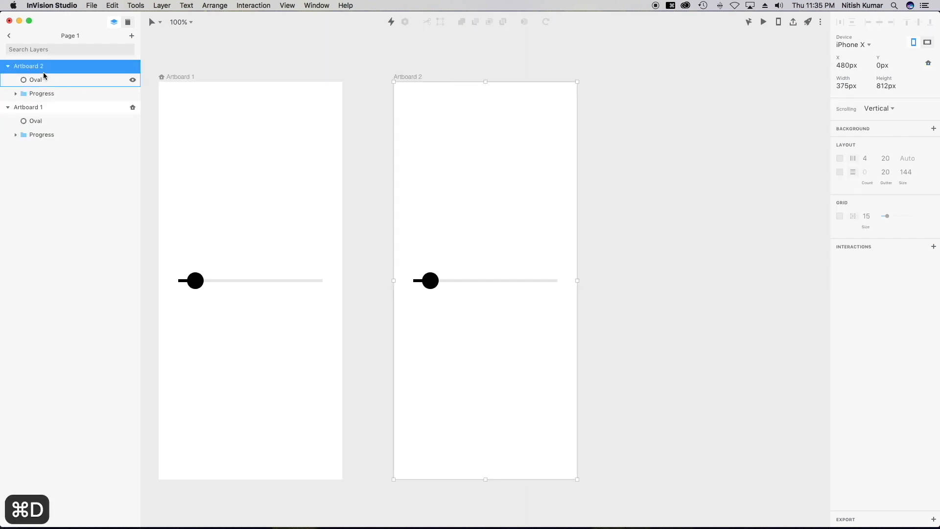
left_click(720, 285)
left_click(431, 282)
left_click_drag(432, 284, 541, 284)
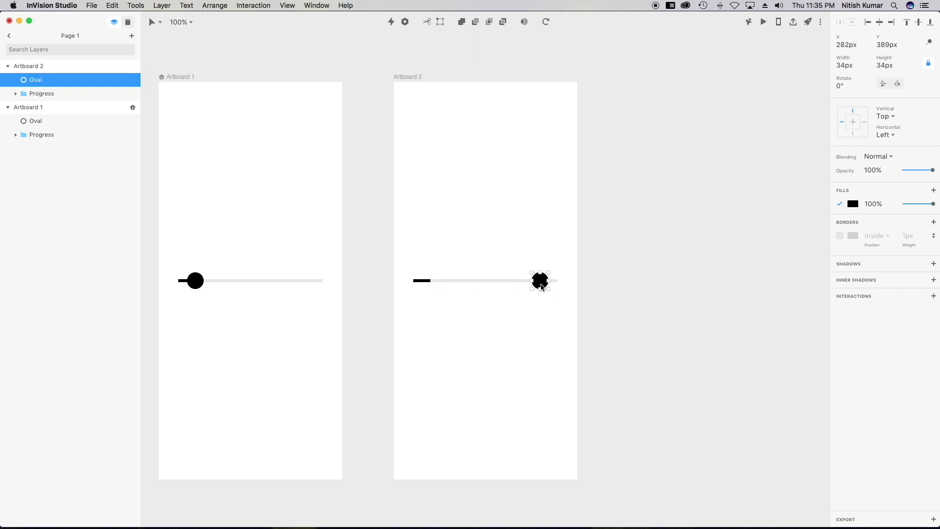
Widen Artboard 2's black bar to 270 px.
left_click(425, 282, "super")
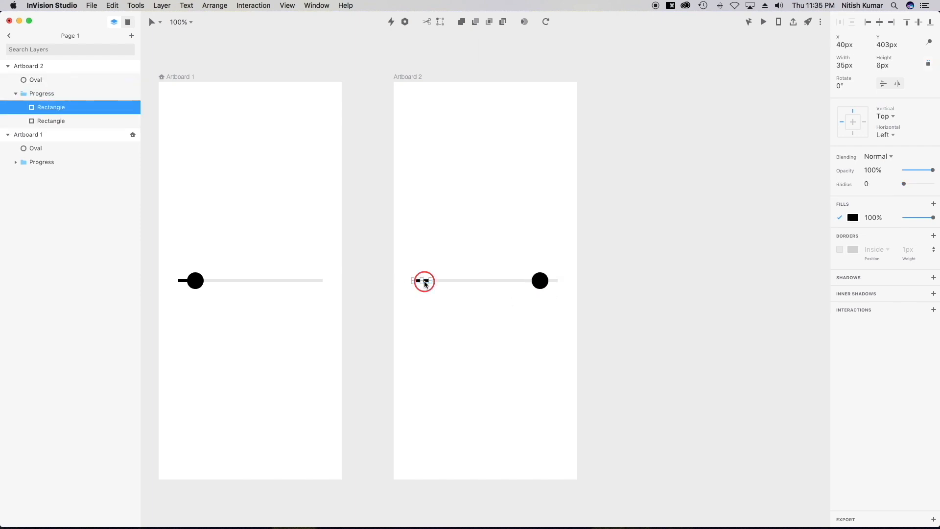
left_click(852, 65)
key("Return")
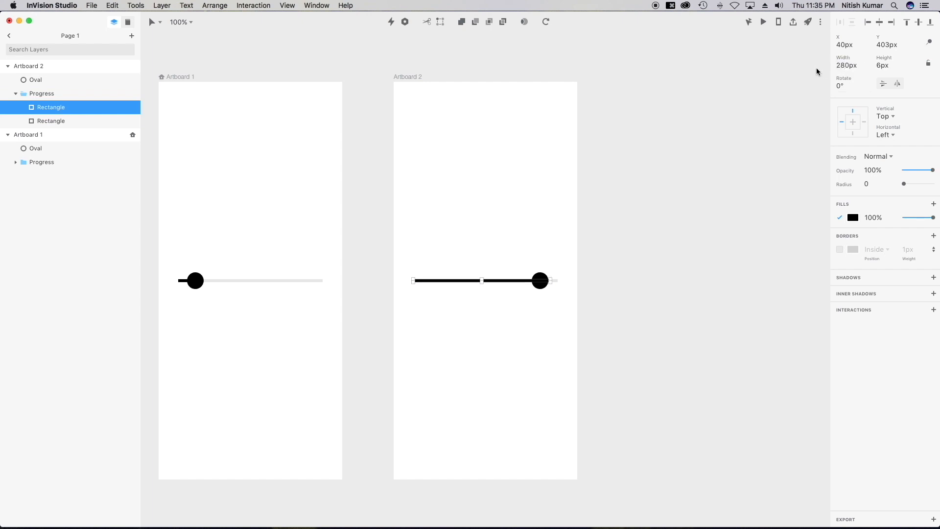
left_click(863, 65)
type("270")
key("Return")
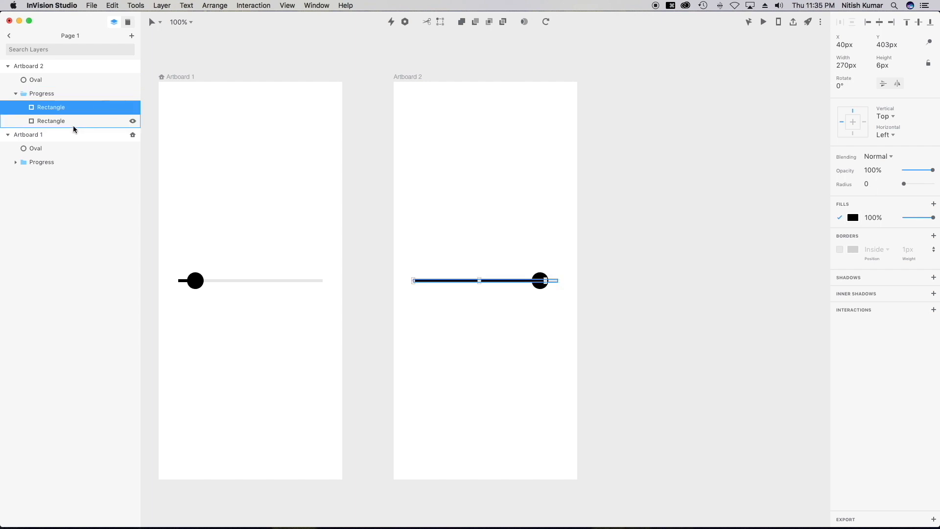
left_click(8, 65)
left_click(60, 109)
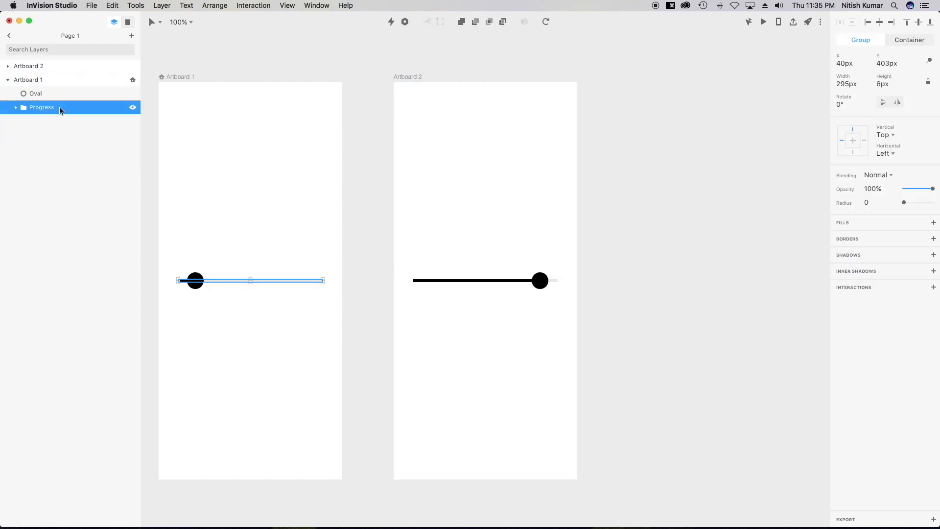
Link the Progress group to Artboard 2 with a Drag Right trigger and Motion transition.
left_click(391, 21)
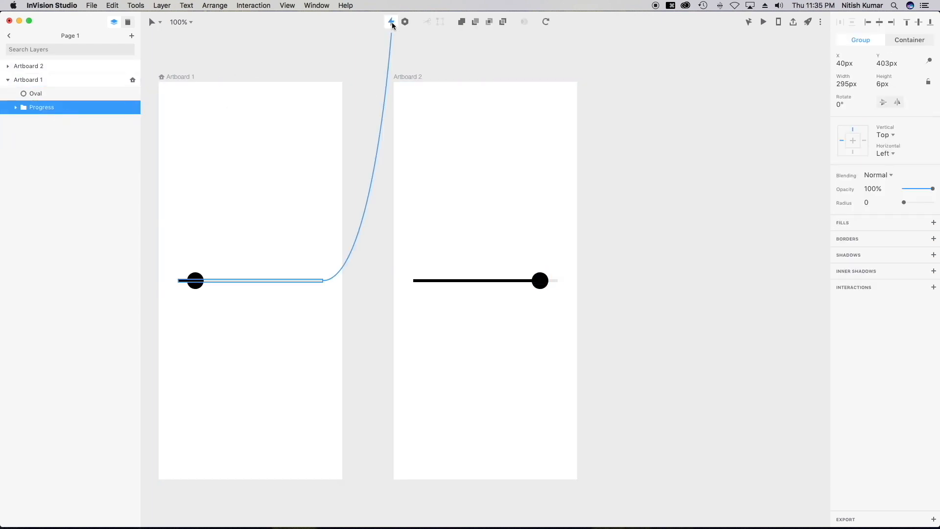
left_click(405, 250)
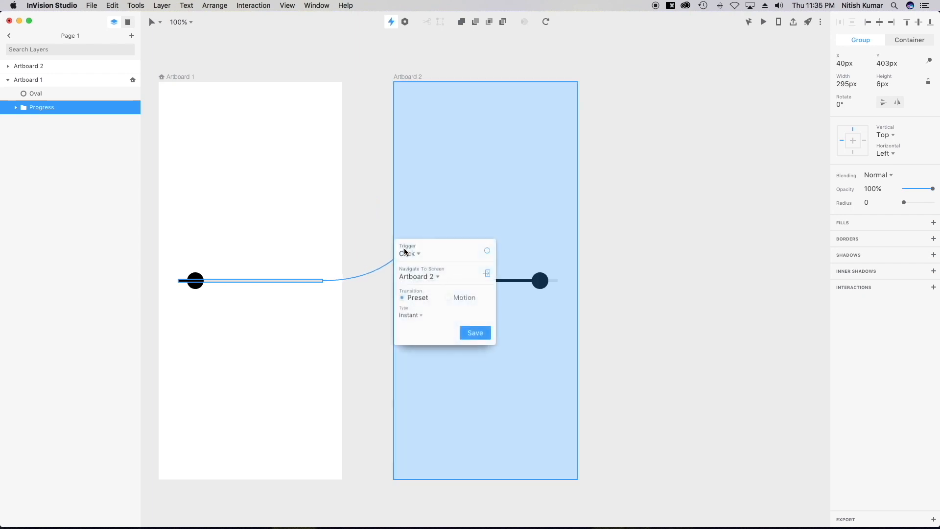
left_click(414, 260)
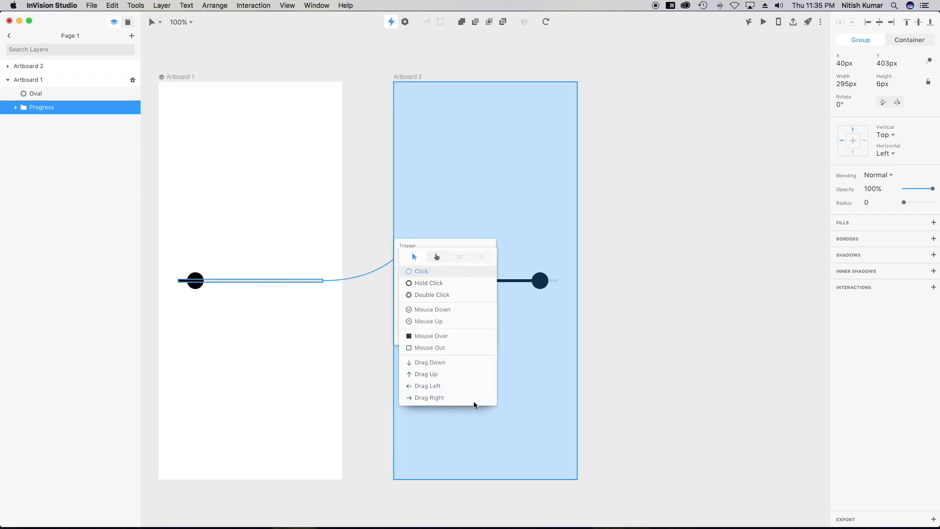
left_click(429, 398)
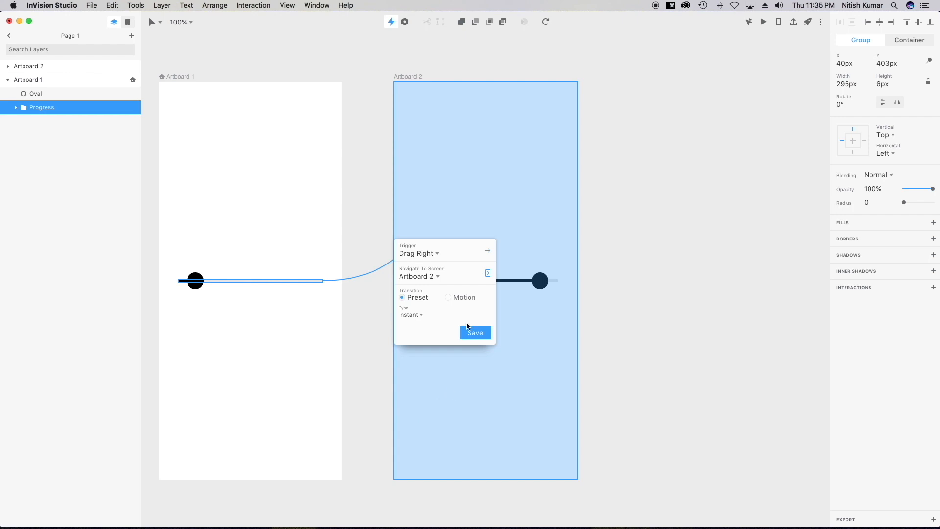
left_click(449, 298)
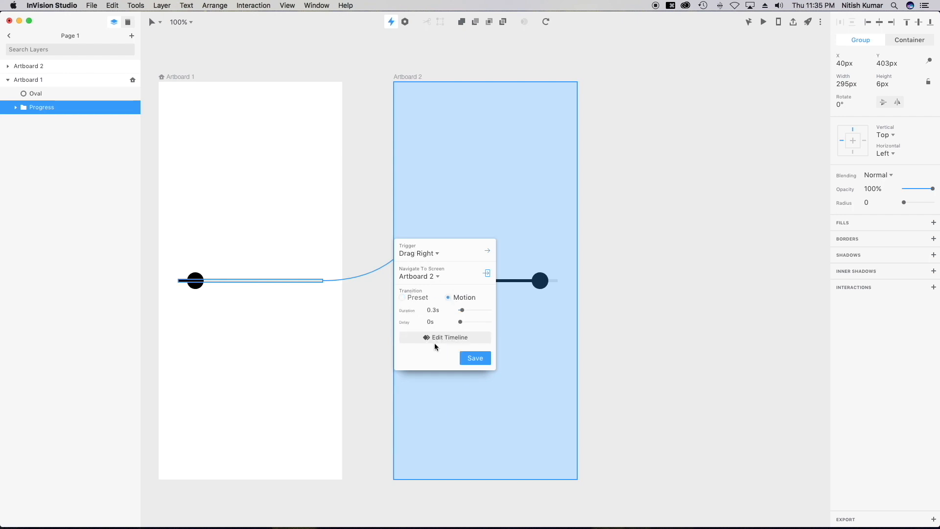
left_click(473, 359)
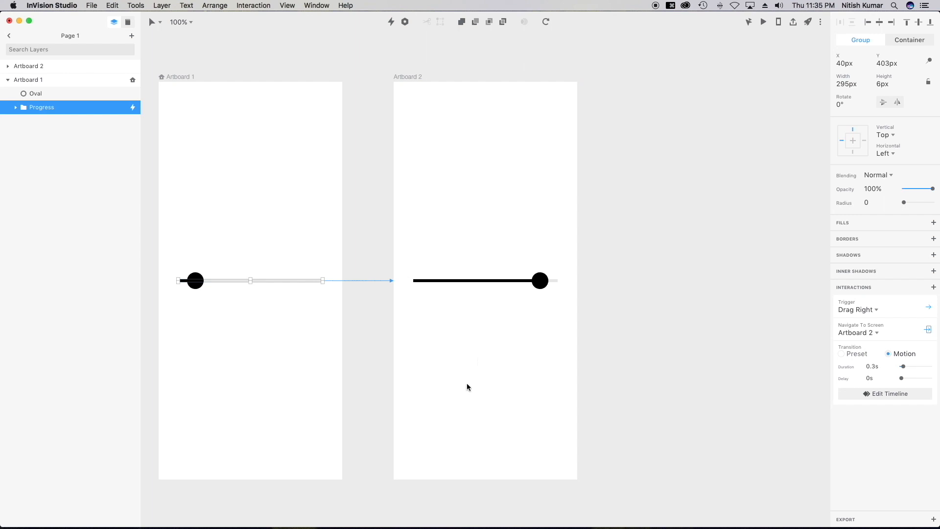
Preview the prototype, dragging the knob right and back left to test it.
left_click(763, 22)
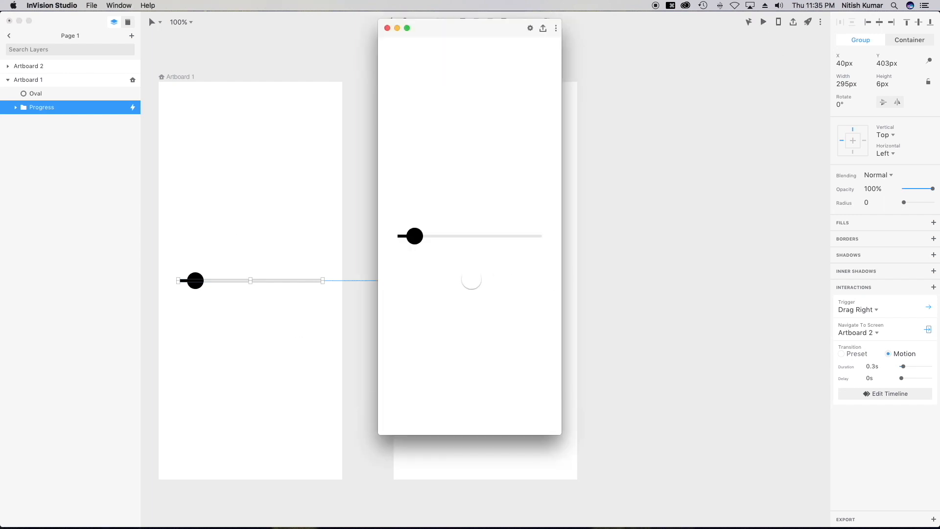
left_click_drag(424, 238, 468, 237)
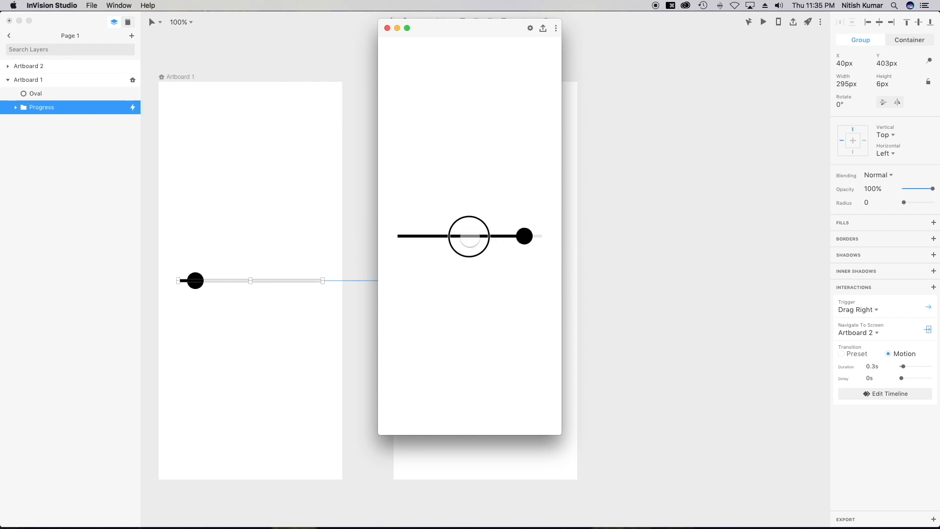
left_click_drag(527, 238, 467, 235)
left_click(387, 28)
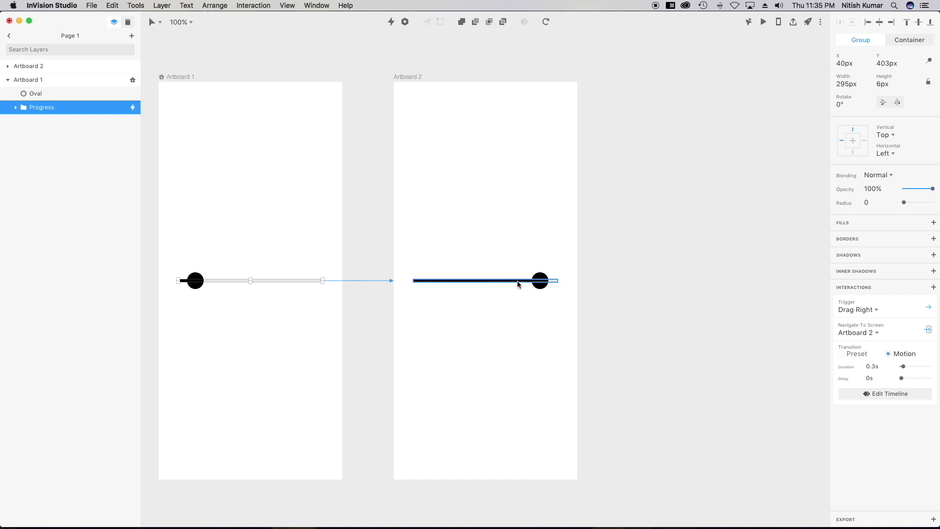
Link Artboard 2's Progress group back to Artboard 1 with a Drag Left trigger.
left_click(539, 286)
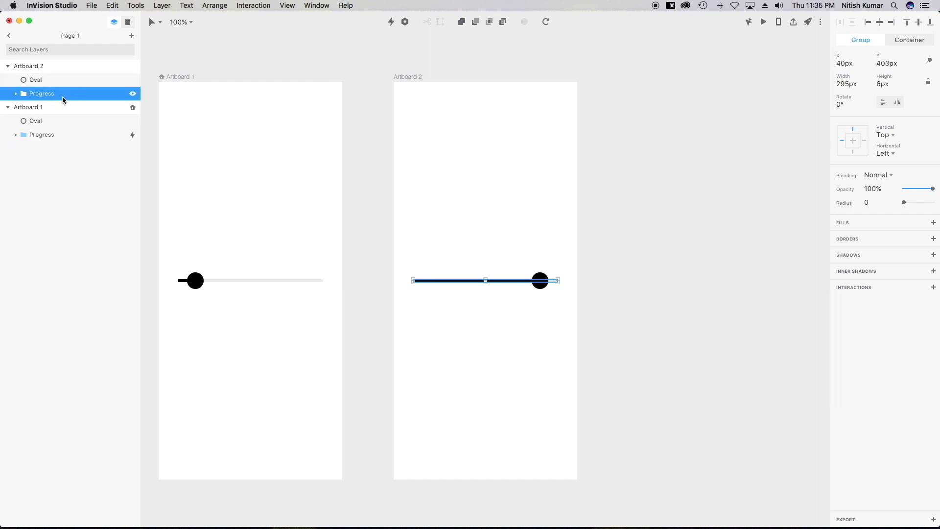
left_click_drag(391, 22, 267, 232)
left_click(296, 238)
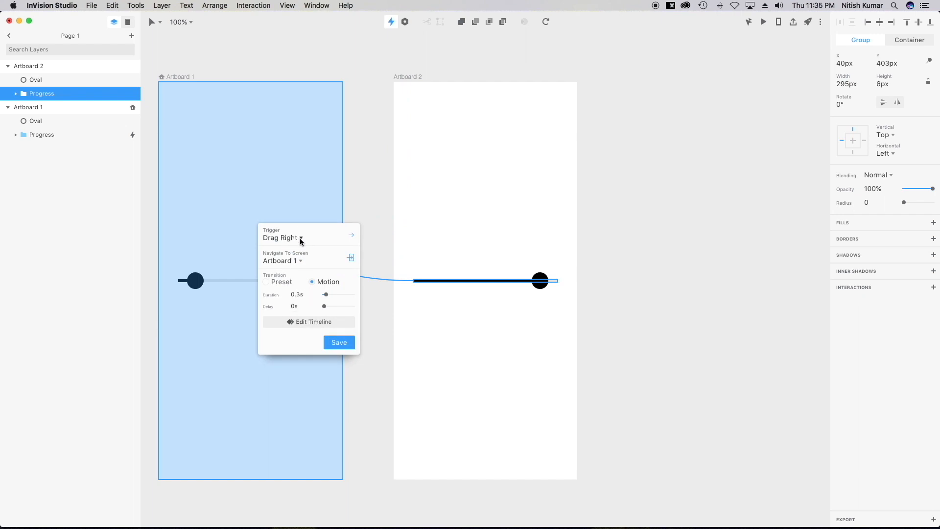
left_click(296, 371)
left_click(339, 344)
Test the slider in preview by dragging the knob between both ends.
left_click(763, 22)
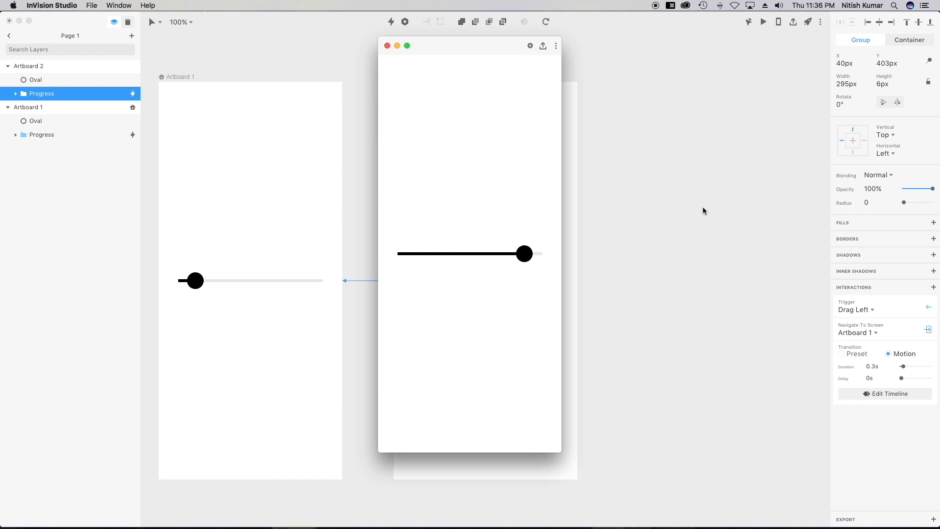
mouse_move(525, 255)
left_mouse_down()
mouse_move(417, 260)
mouse_move(530, 258)
left_mouse_up()
left_click_drag(417, 255, 527, 254)
left_click_drag(420, 255, 519, 253)
left_click_drag(427, 254, 510, 254)
left_click_drag(428, 255, 446, 252)
mouse_move(527, 256)
left_mouse_down()
mouse_move(393, 256)
mouse_move(529, 258)
mouse_move(399, 254)
mouse_move(522, 255)
left_mouse_up()
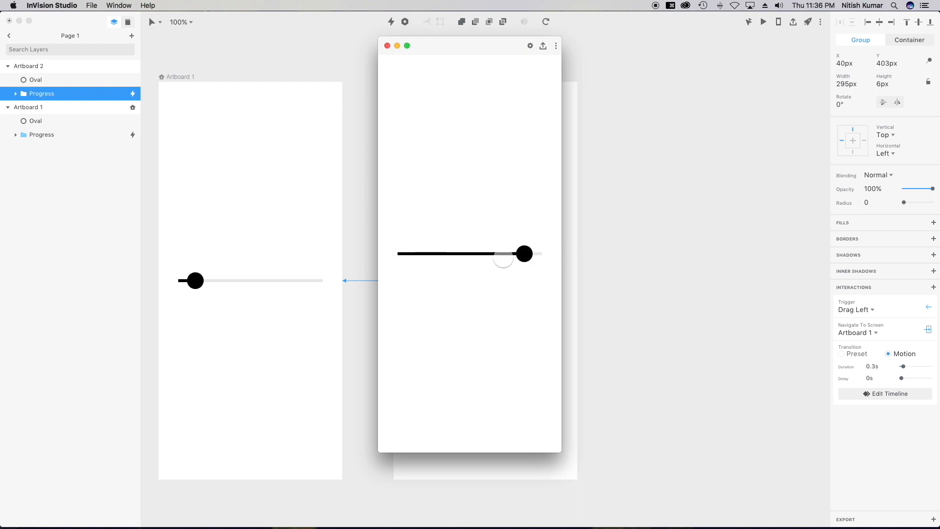
left_click(388, 45)
left_click(355, 115)
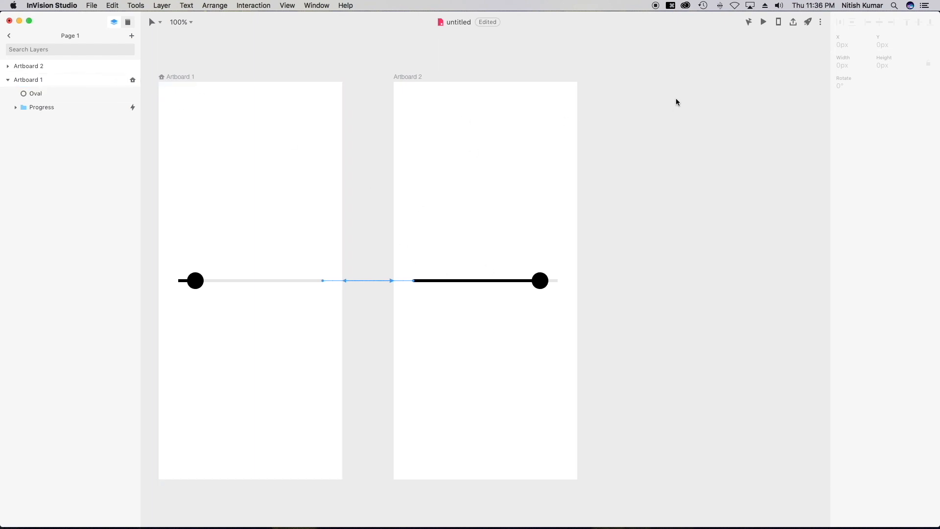
left_click(764, 22)
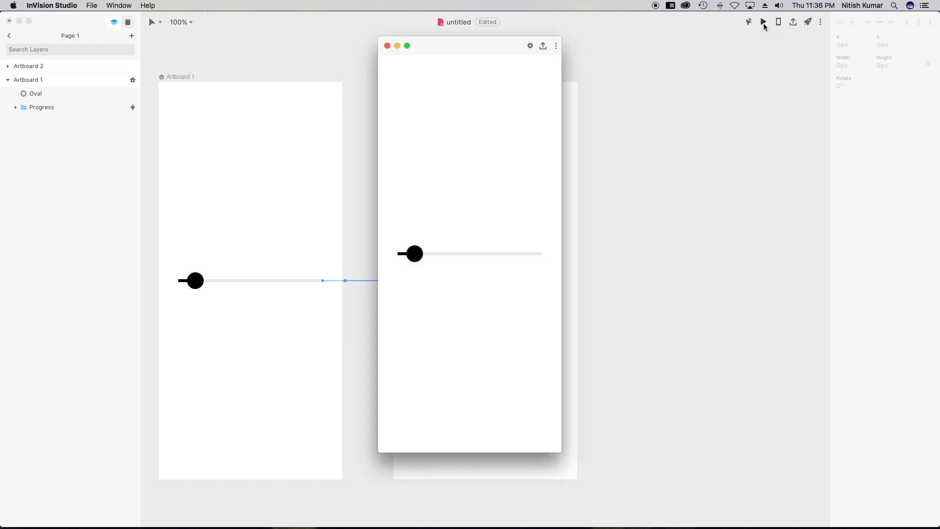
mouse_move(422, 254)
left_mouse_down()
mouse_move(557, 254)
mouse_move(410, 252)
mouse_move(561, 250)
mouse_move(414, 255)
left_mouse_up()
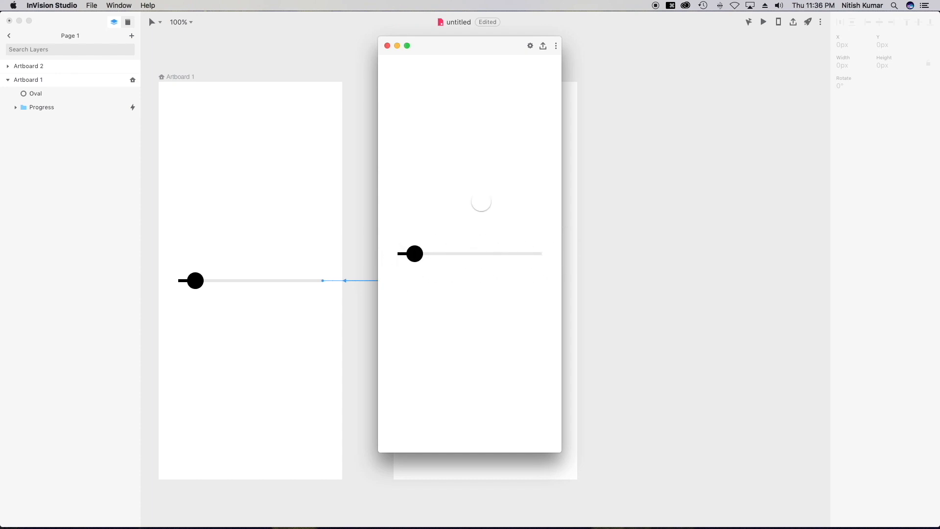
left_click(387, 45)
scroll(419, 232, "left", 2)
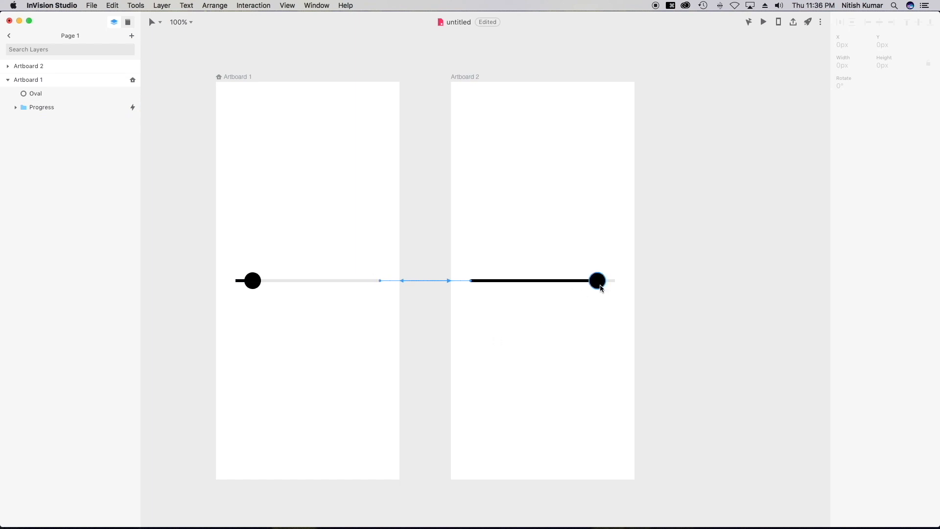
Draw a rectangle over the track's right end with 0% fill opacity.
left_click(57, 107)
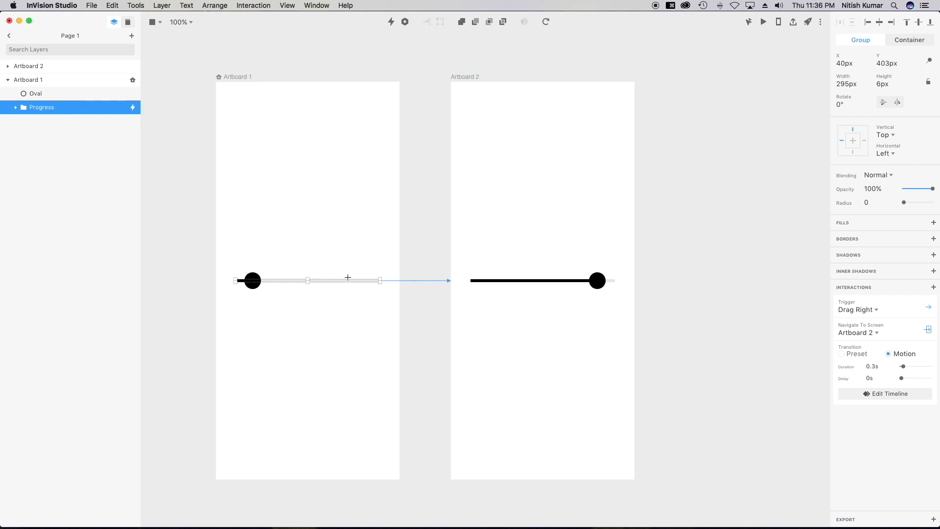
mouse_move(341, 272)
left_mouse_down()
mouse_move(380, 297)
mouse_move(381, 289)
left_mouse_up()
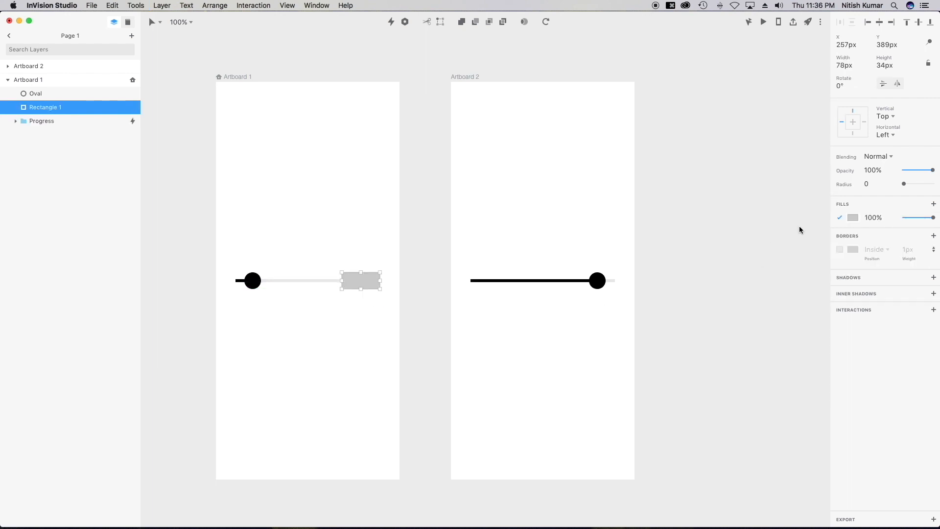
left_click_drag(934, 221, 850, 222)
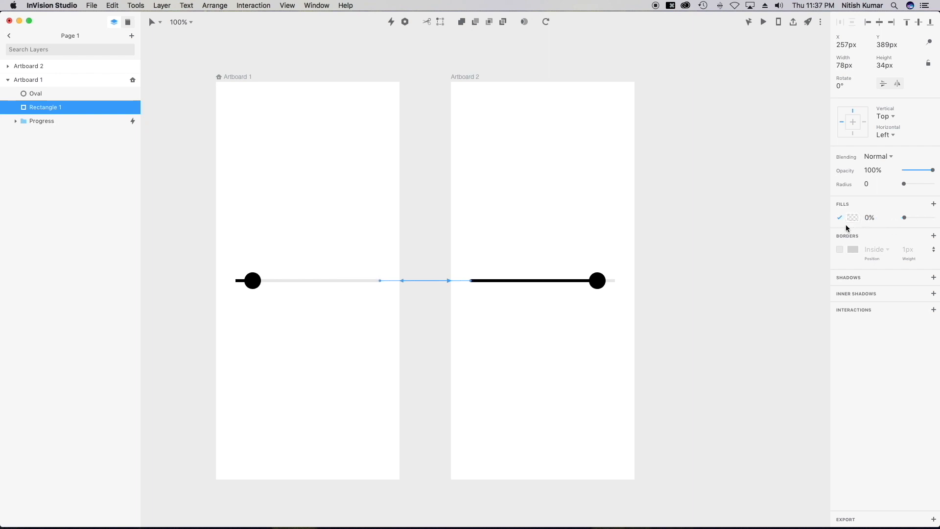
left_click(78, 108)
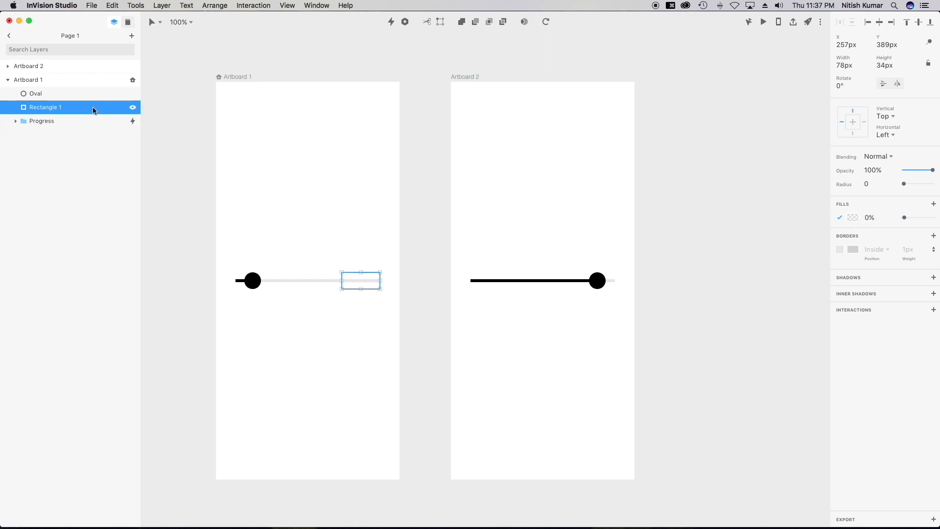
Link the transparent rectangle to Artboard 2 with a Click trigger.
left_click_drag(390, 22, 502, 227)
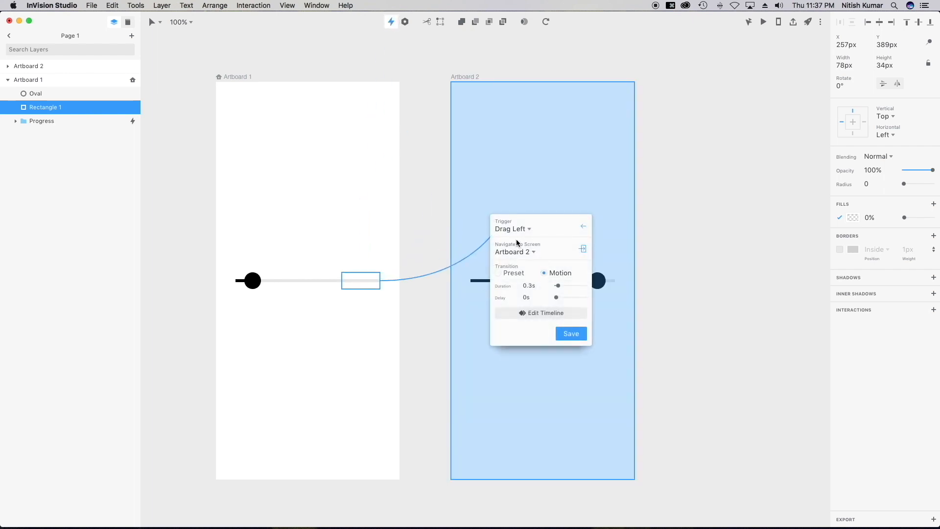
left_click(516, 235)
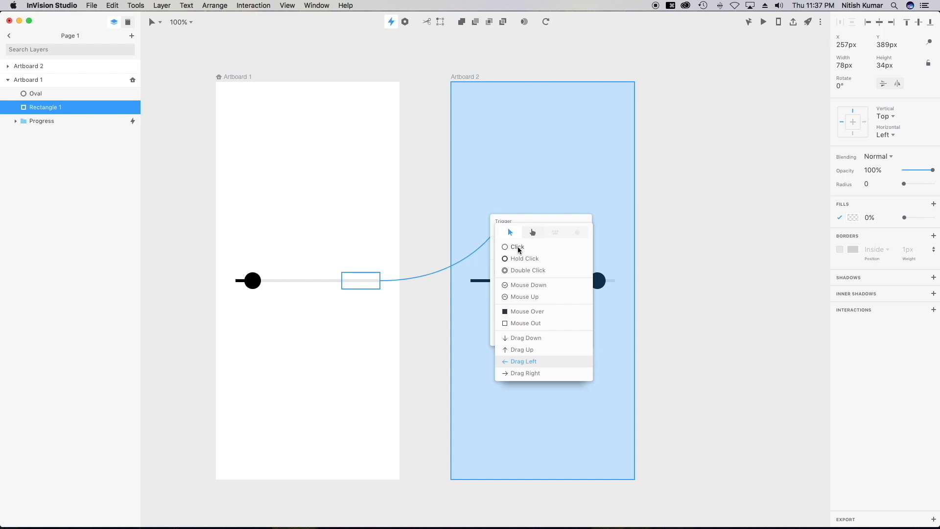
left_click(518, 248)
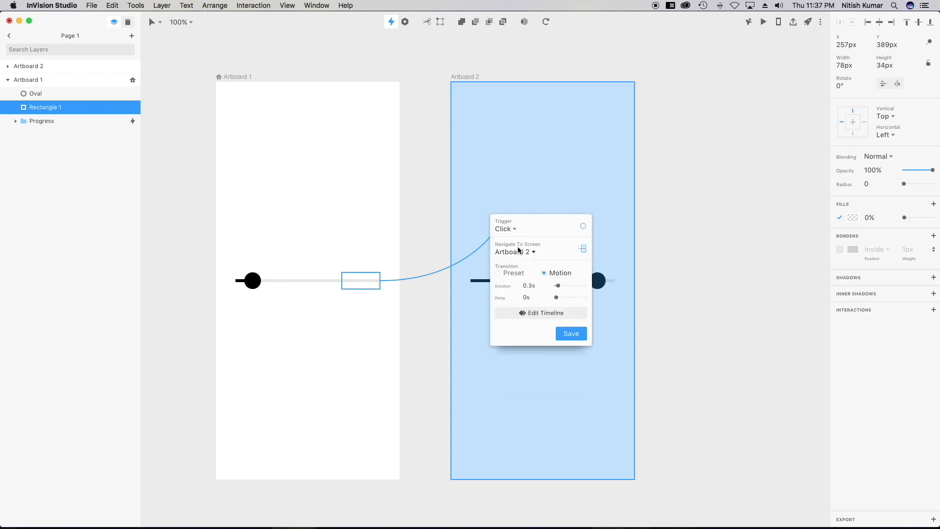
left_click(567, 335)
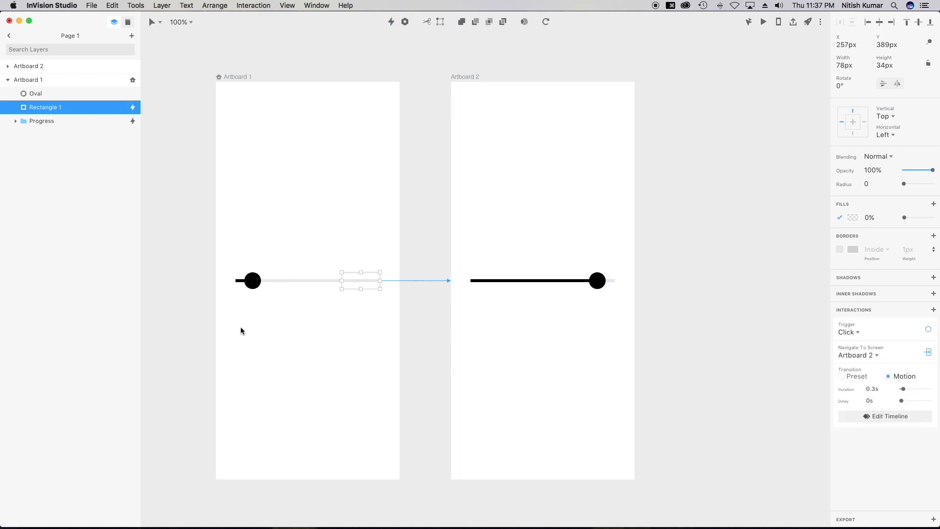
Preview and click the track's right end to verify it jumps to Artboard 2.
left_click(763, 22)
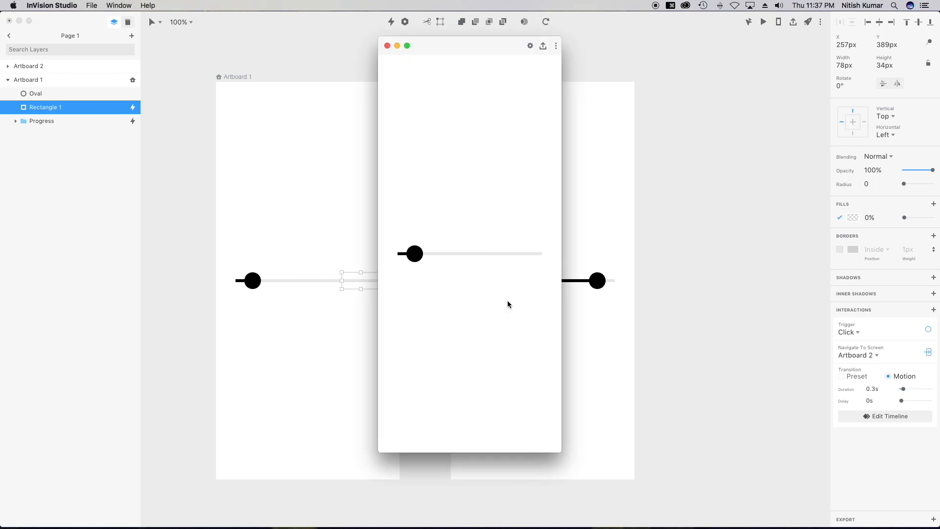
left_click(527, 254)
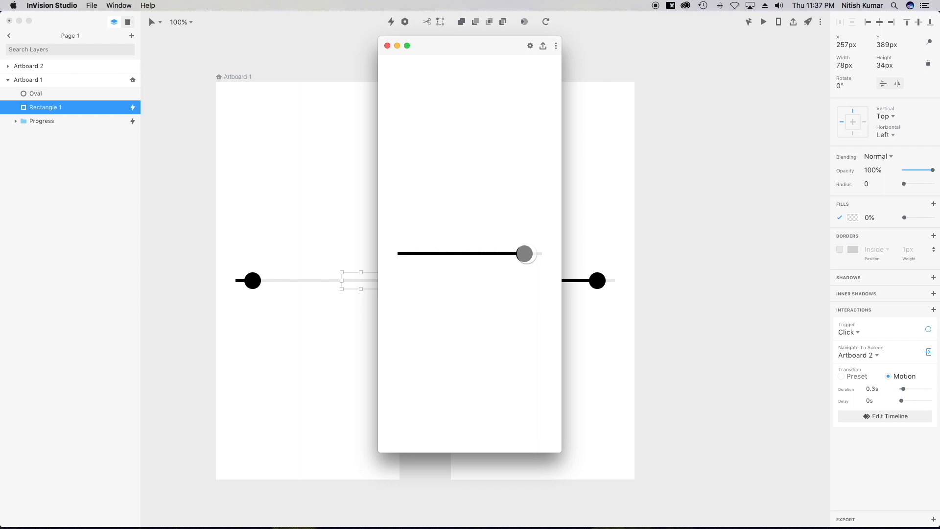
left_click(525, 253)
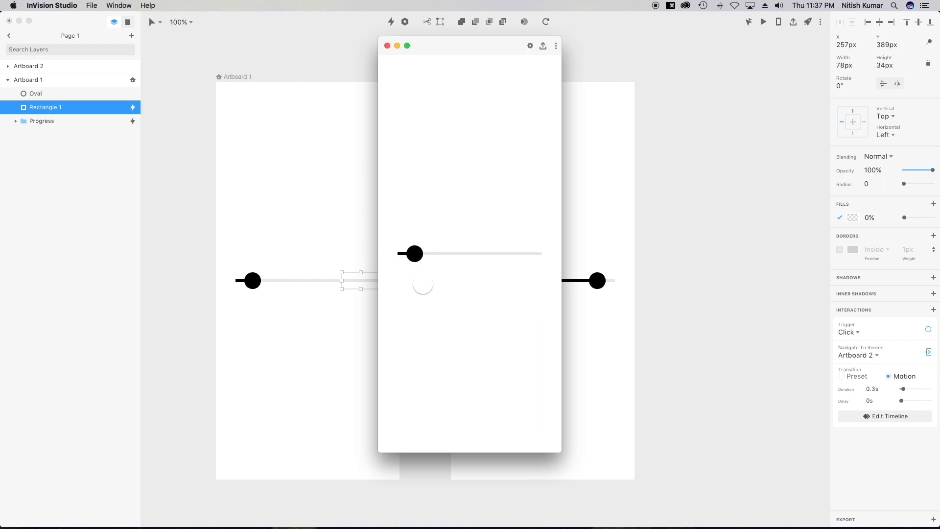
left_click(388, 45)
left_click(597, 289)
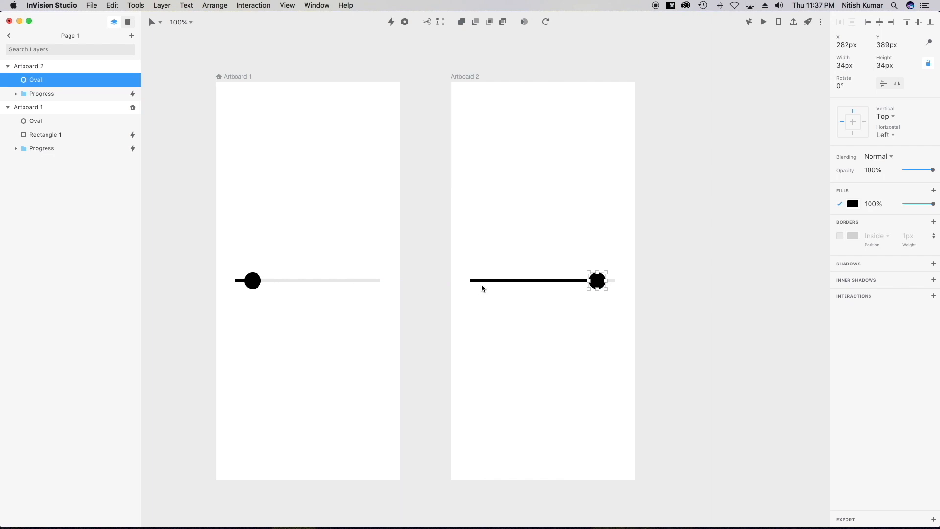
Draw a 0%-opacity rectangle over the bar's left part, linked to Artboard 1 on Click.
mouse_move(484, 273)
left_mouse_down()
mouse_move(533, 286)
mouse_move(529, 292)
mouse_move(503, 280)
mouse_move(520, 280)
left_mouse_up()
left_click_drag(933, 217, 801, 210)
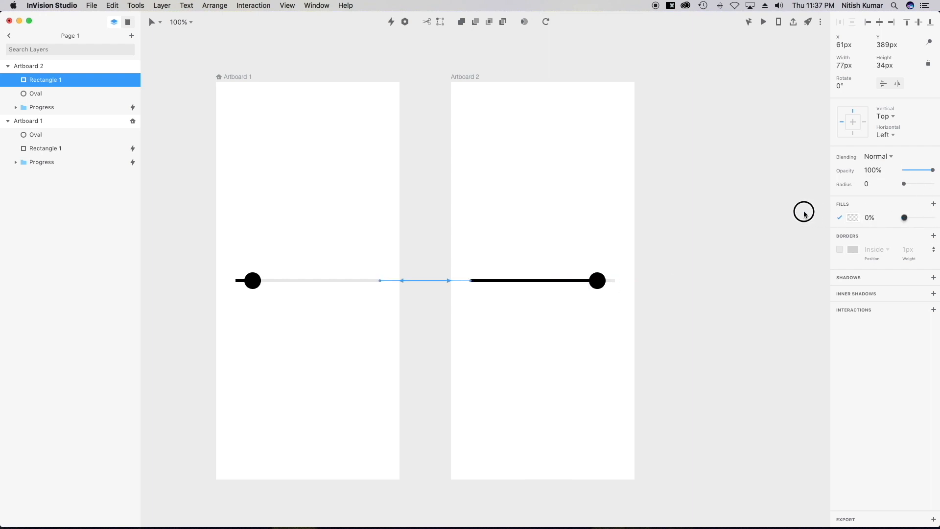
left_click(391, 22)
left_click(338, 248)
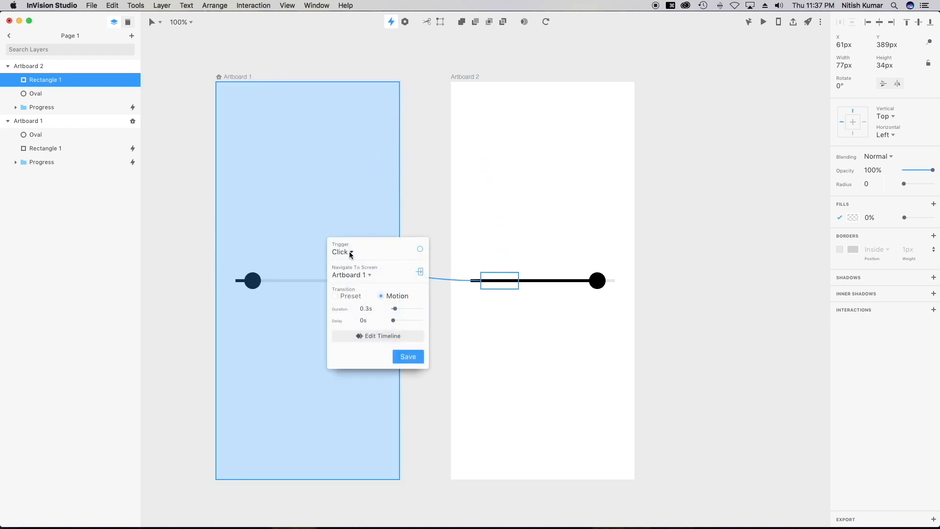
left_click(408, 357)
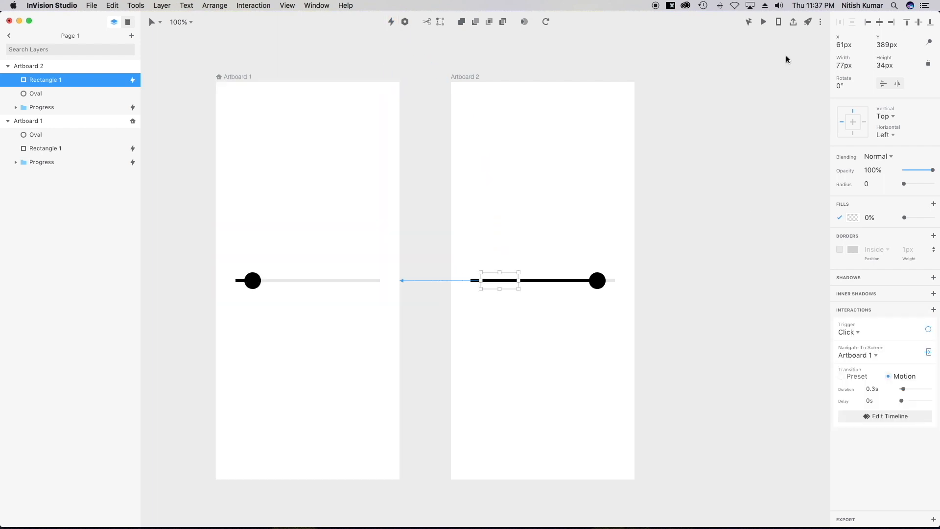
Preview the prototype, clicking both hotspots to toggle the slider between states.
left_click(762, 23)
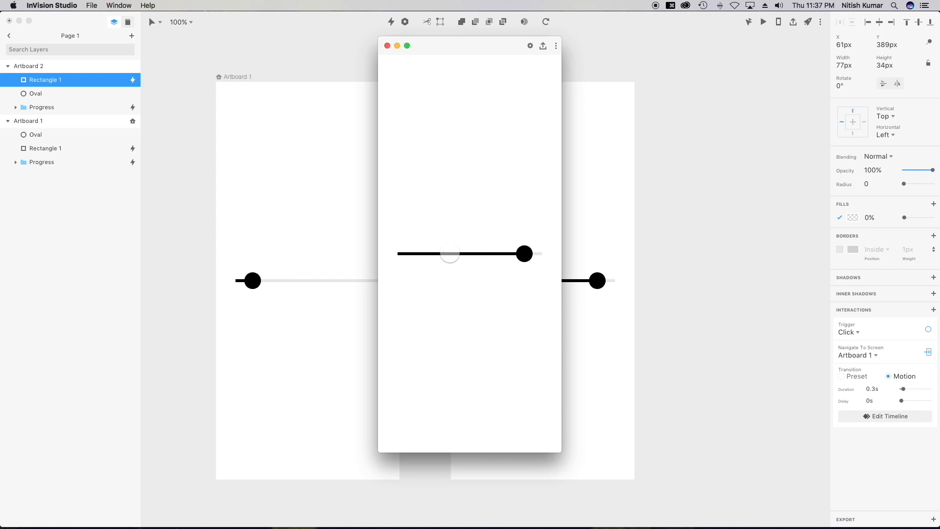
left_click(424, 254)
left_click(529, 255)
left_click(524, 254)
left_click(414, 254)
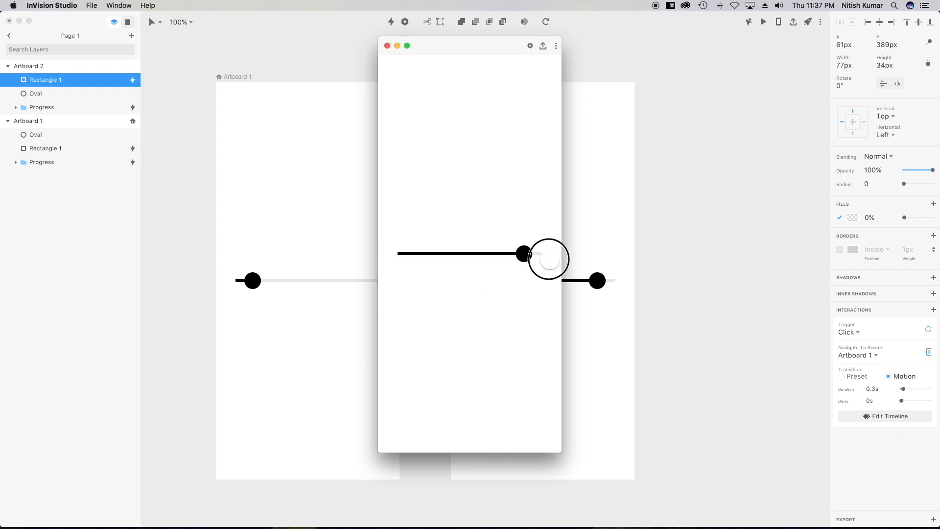
left_click(387, 46)
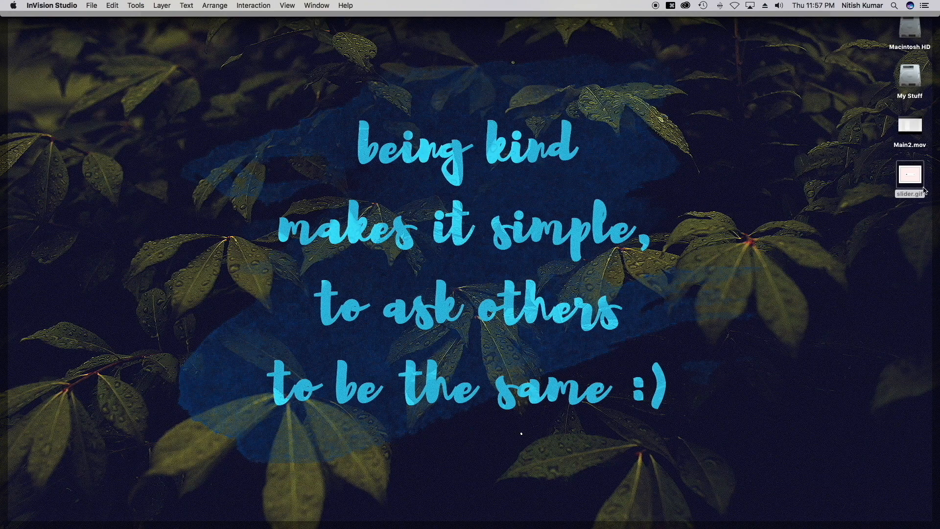
Quick Look slider.gif on the desktop to view the animation.
key("space")
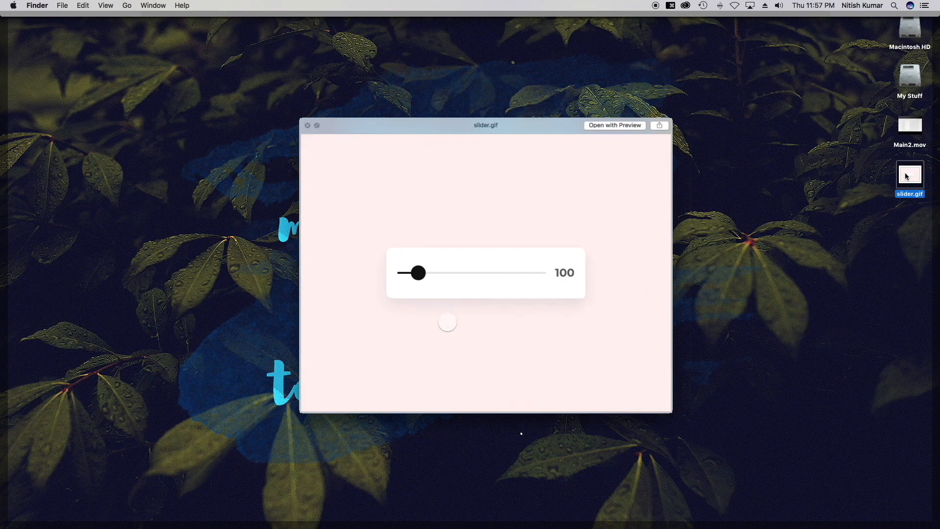